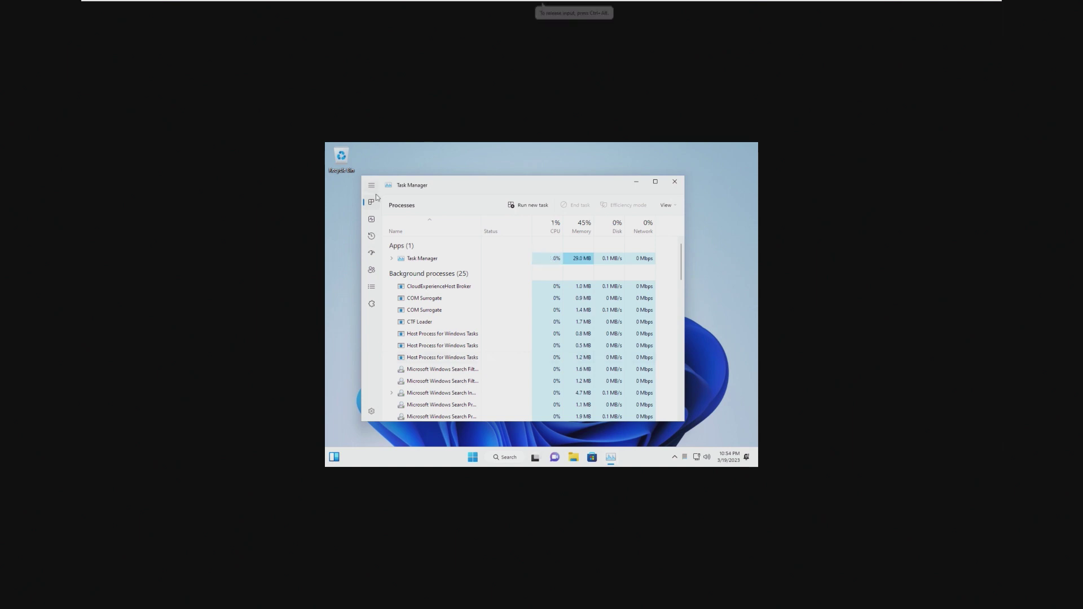
View the guest's performance graphs and set the display stretch to Keep Aspect Ratio.
click(371, 219)
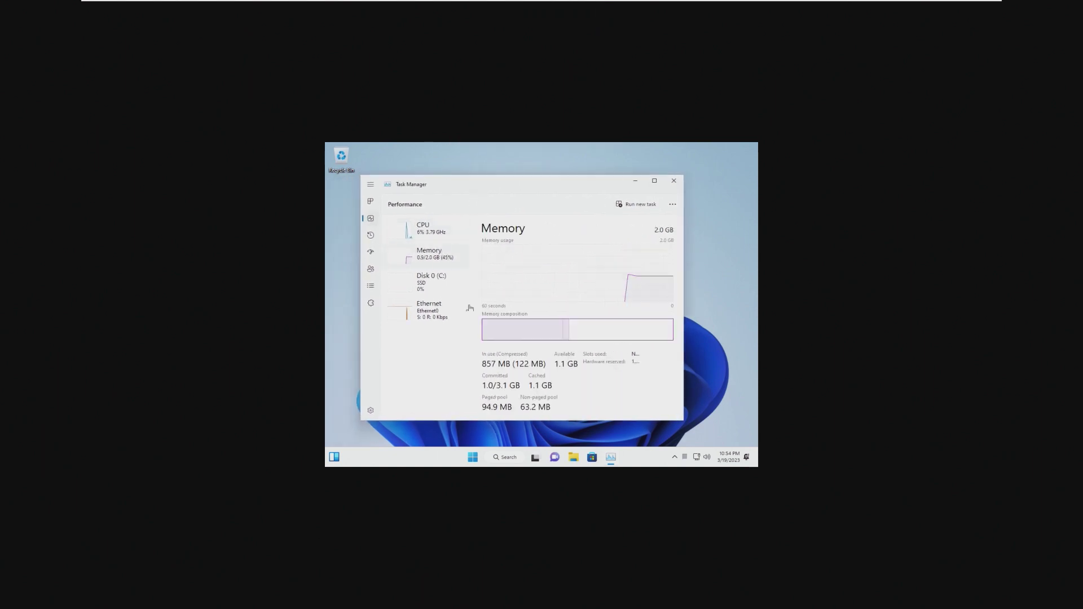
click(370, 3)
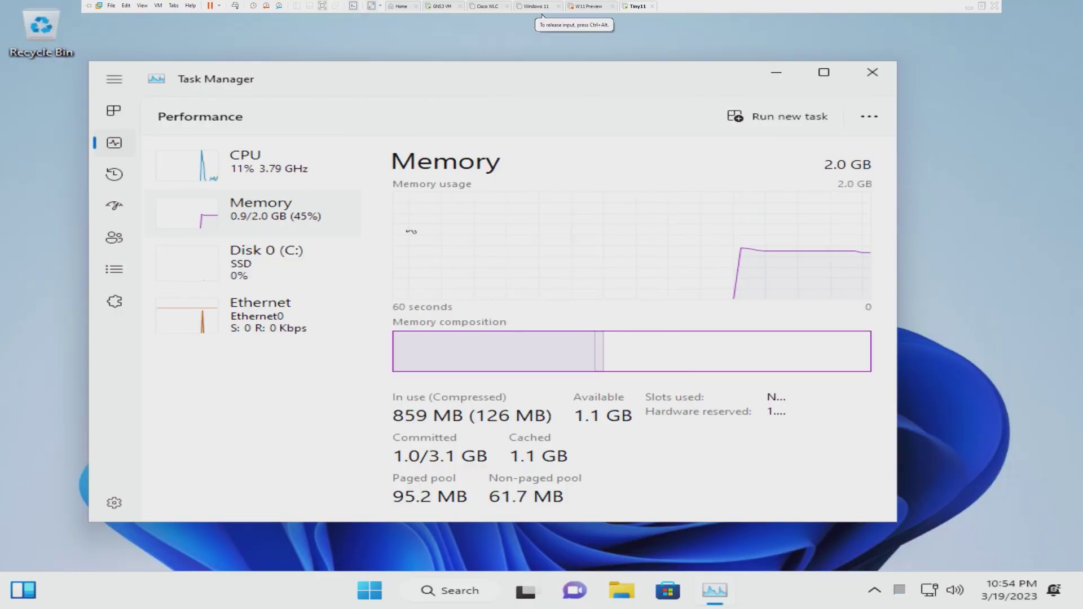
click(380, 4)
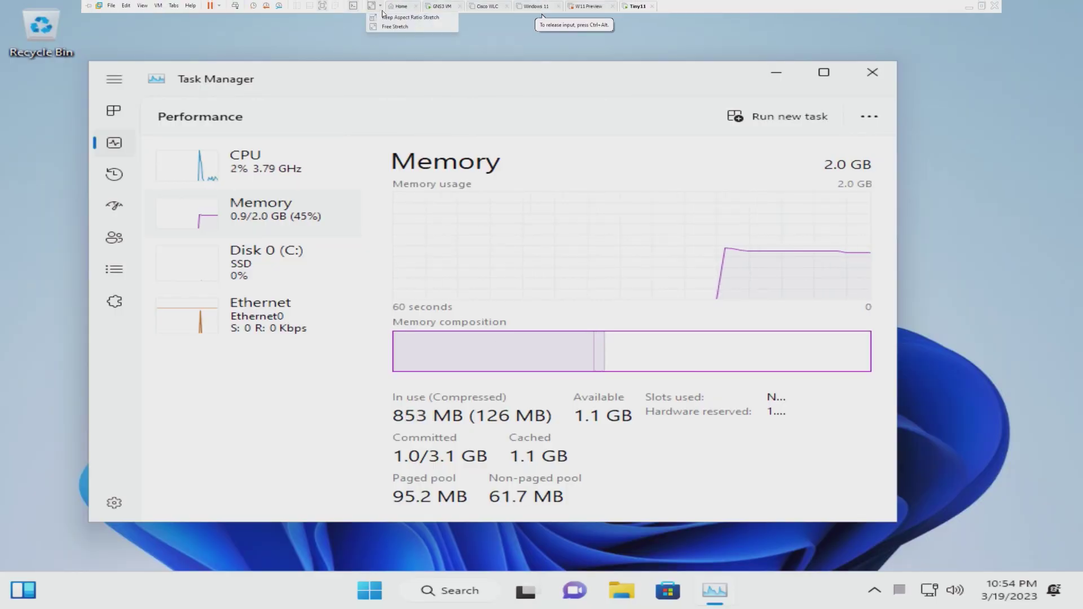
click(410, 17)
click(786, 72)
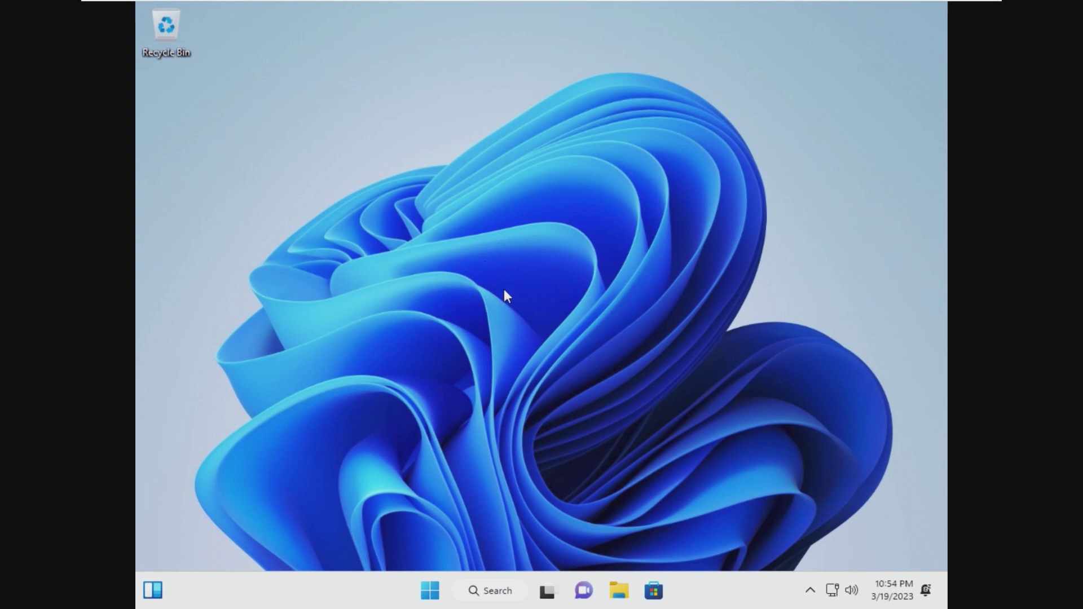
Check Tiny11's memory usage with 2 GB in Task Manager, then shut the guest down.
right_click(434, 592)
click(420, 392)
click(222, 145)
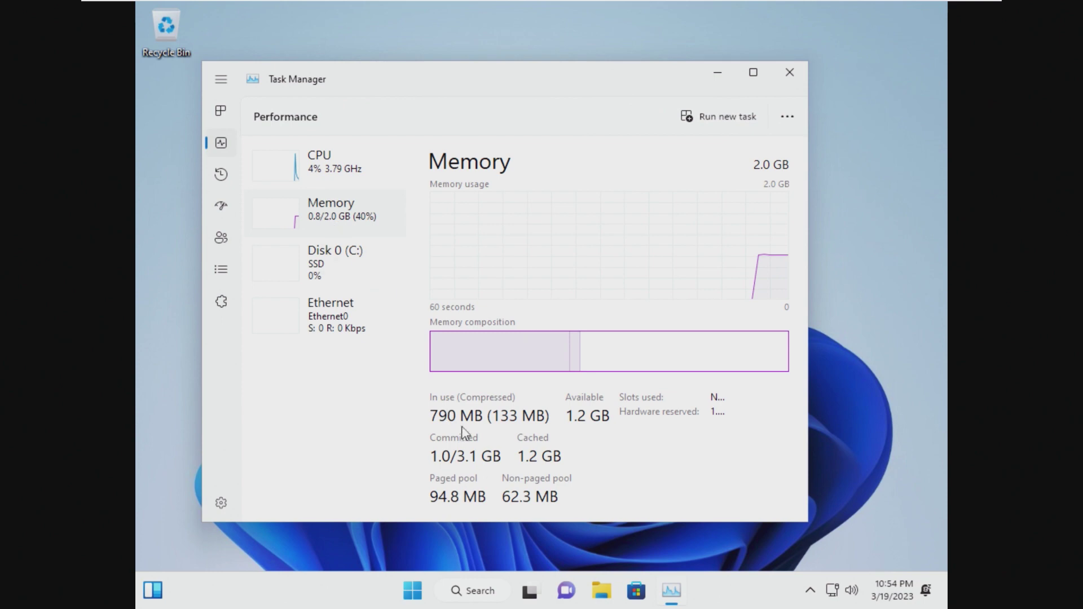
click(791, 73)
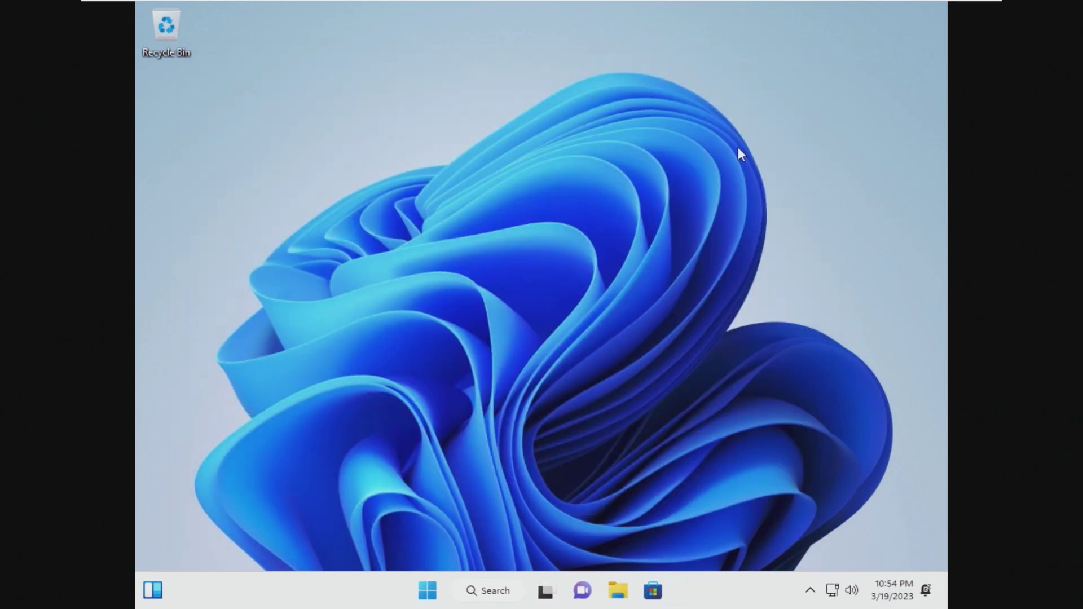
click(430, 591)
click(389, 541)
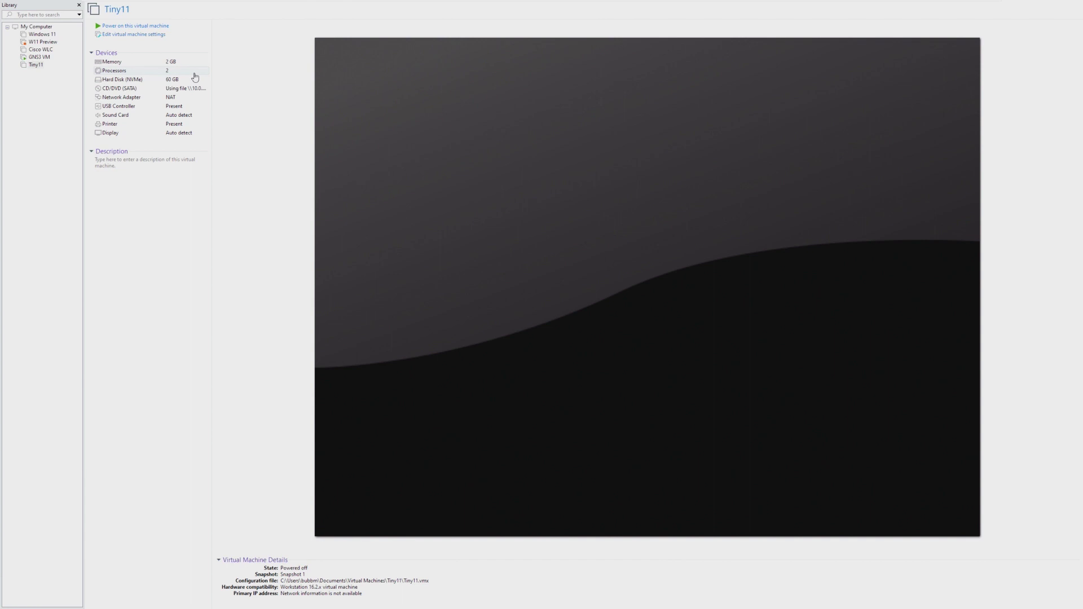
Lower Tiny11's memory from 2 GB to 768 MB and power the VM back on.
double_click(192, 65)
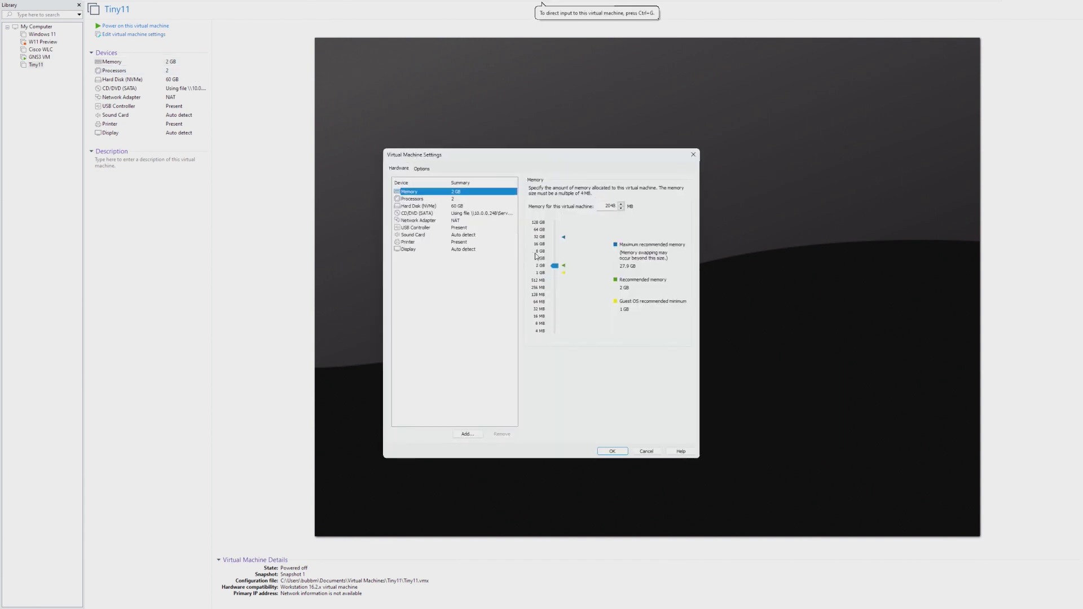
click(551, 277)
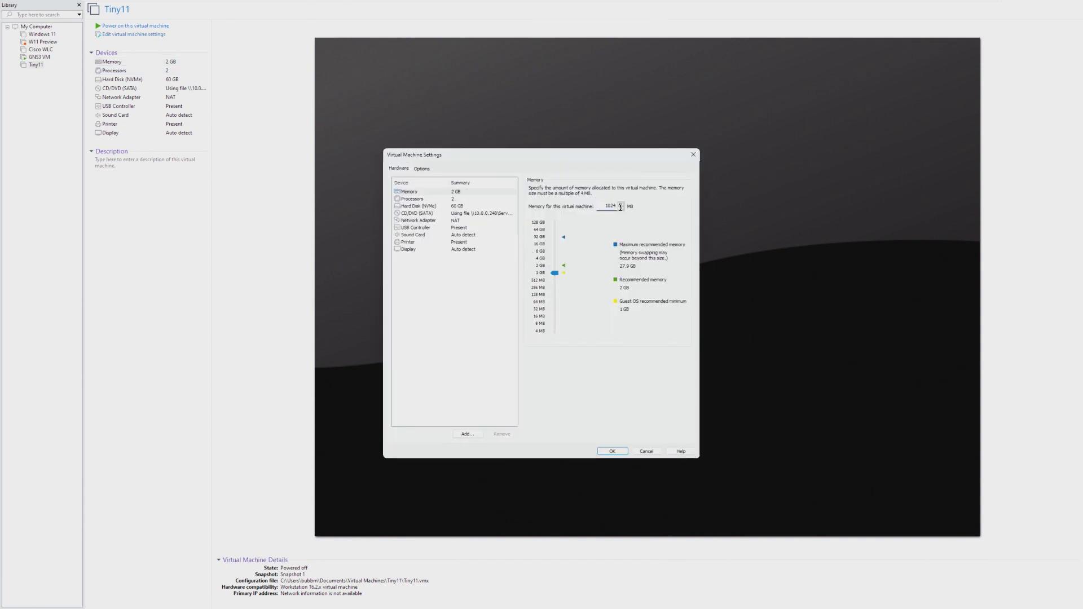
key(Tab)
key(Return)
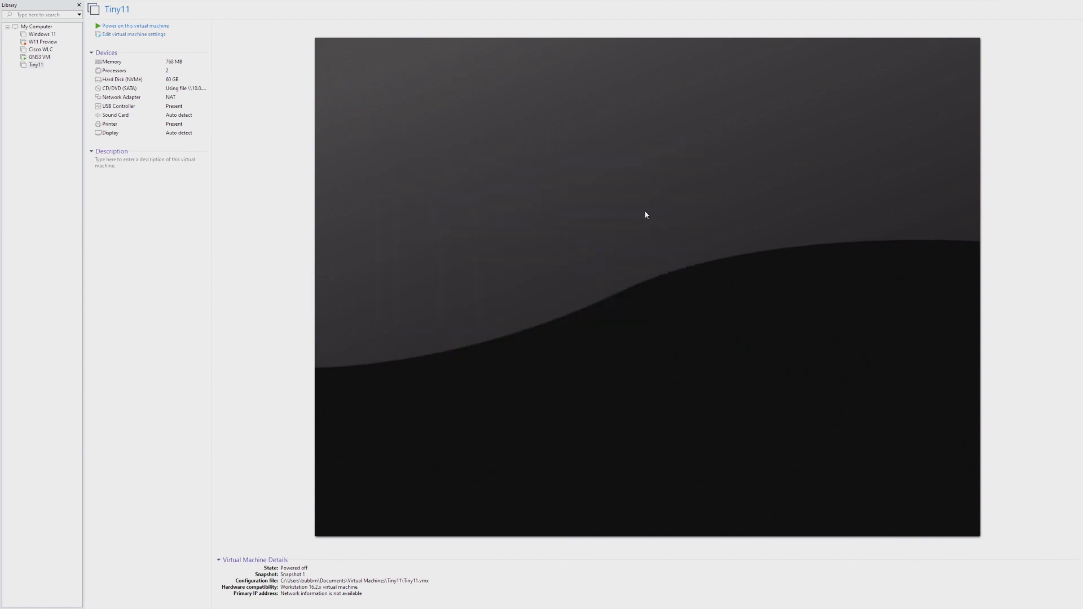
click(184, 28)
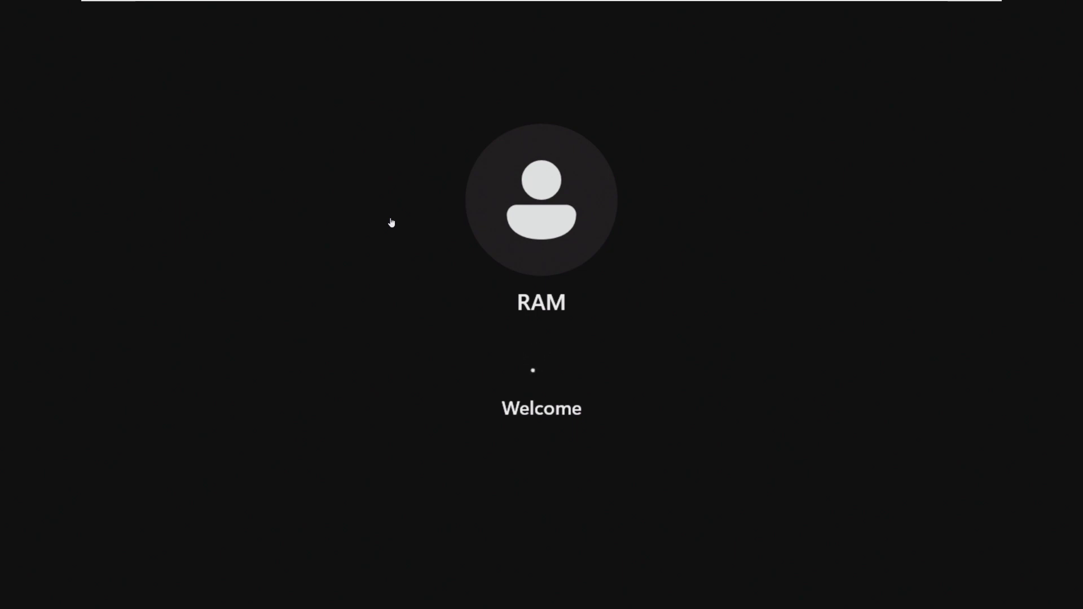
Check memory use in Task Manager's Performance page: about 706 of 767 MB in use.
key(super+x)
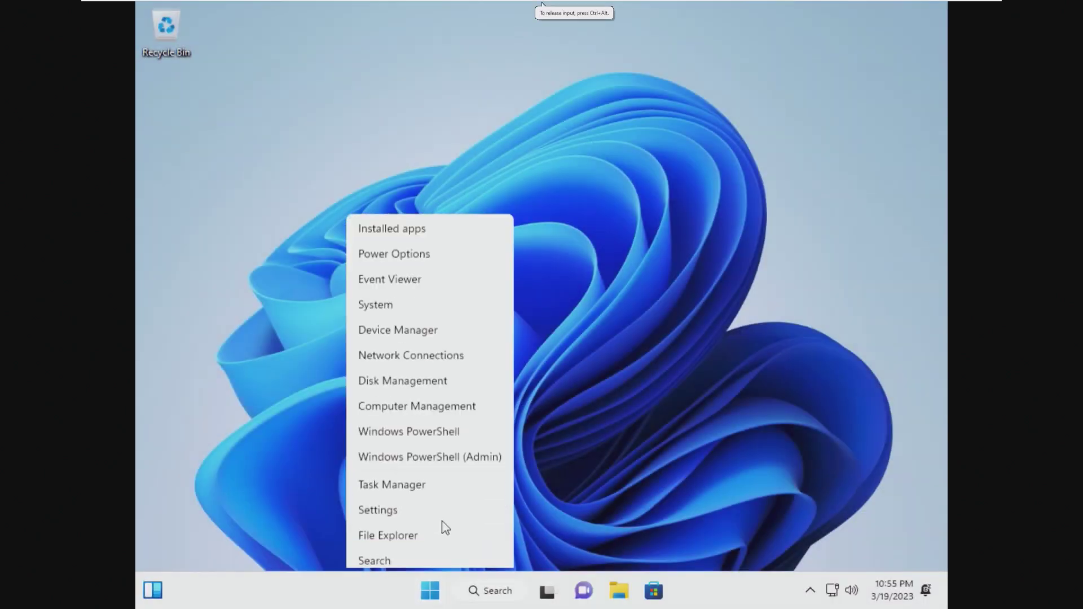
click(418, 405)
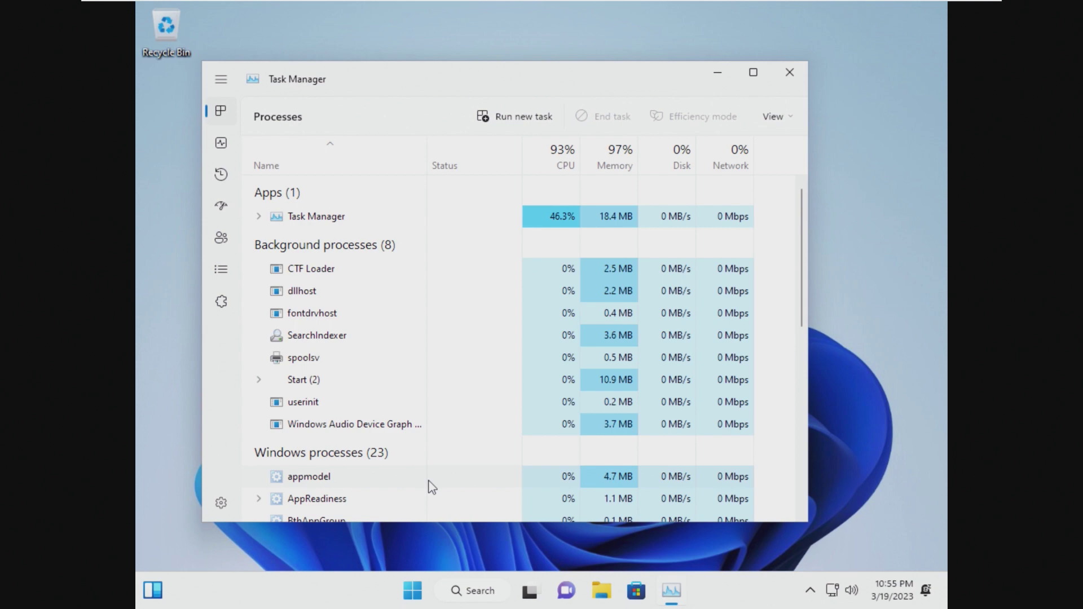
click(225, 144)
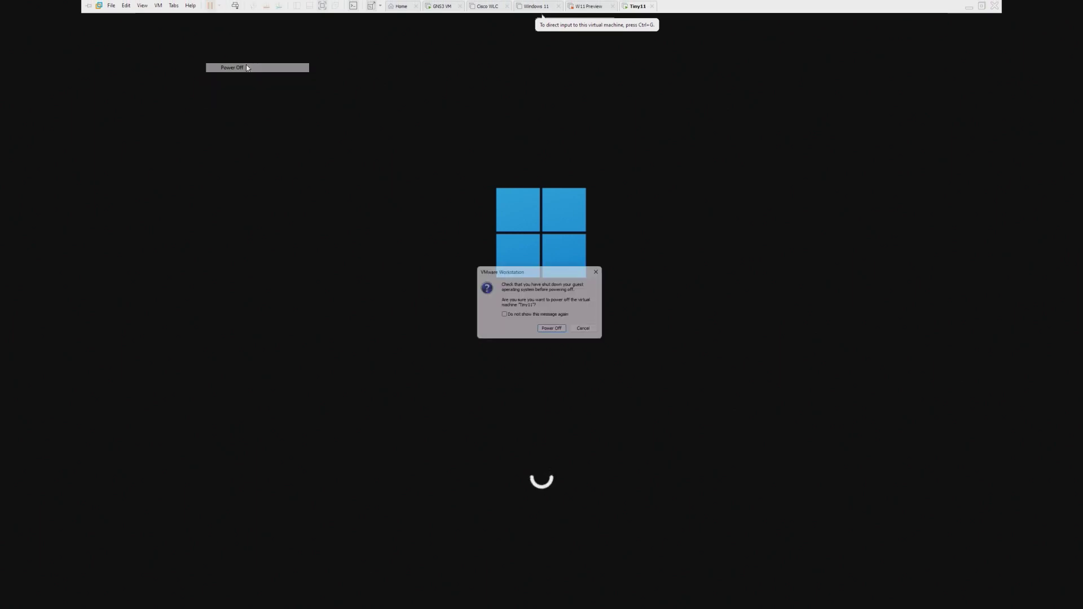
Confirm the power-off, then replace the 768 MB memory value with 624 MB in VM settings.
key(Return)
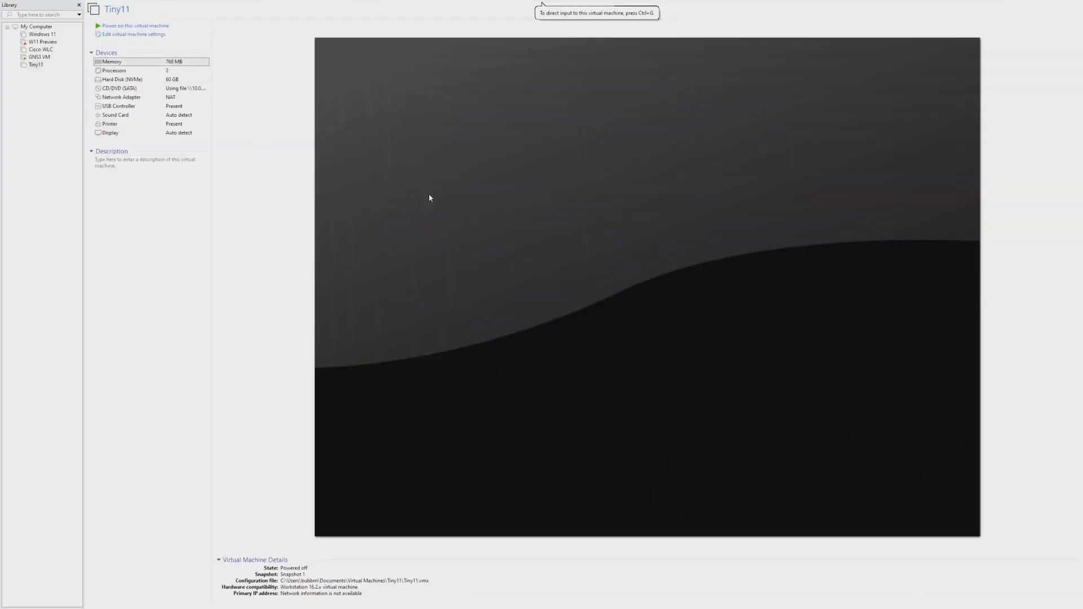
key(ctrl+d)
double_click(601, 205)
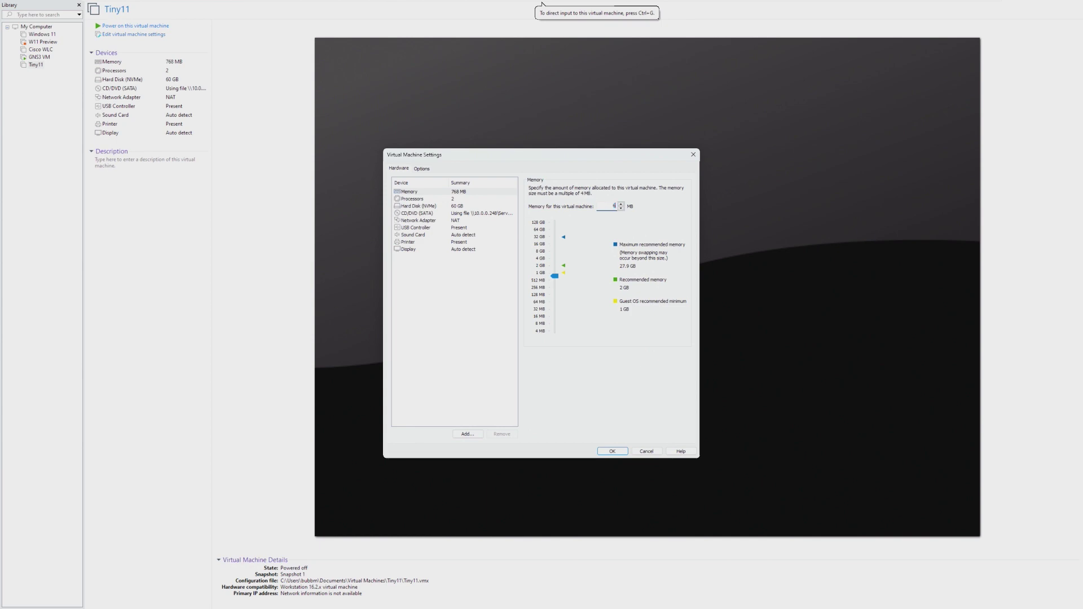
key(Return)
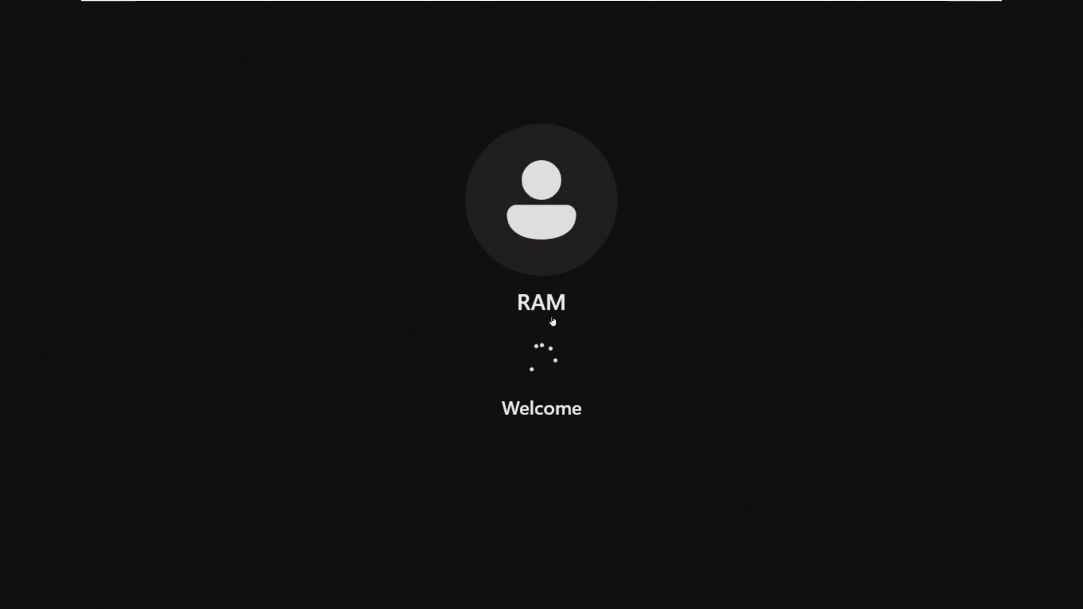
Check Tiny11's memory use at 624 MB in Task Manager, then shut the guest down.
key(super)
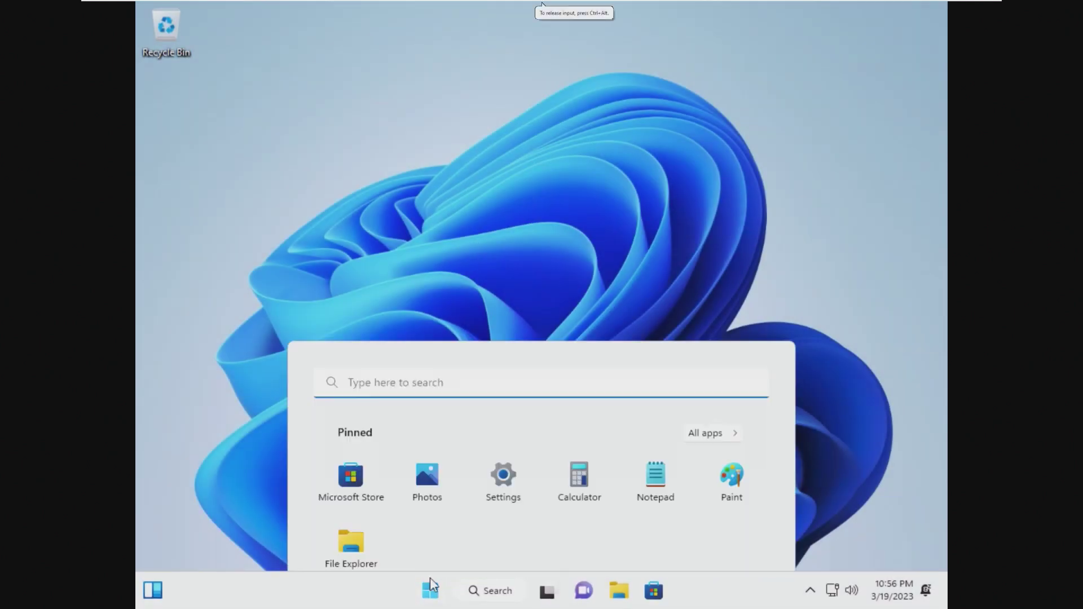
right_click(430, 590)
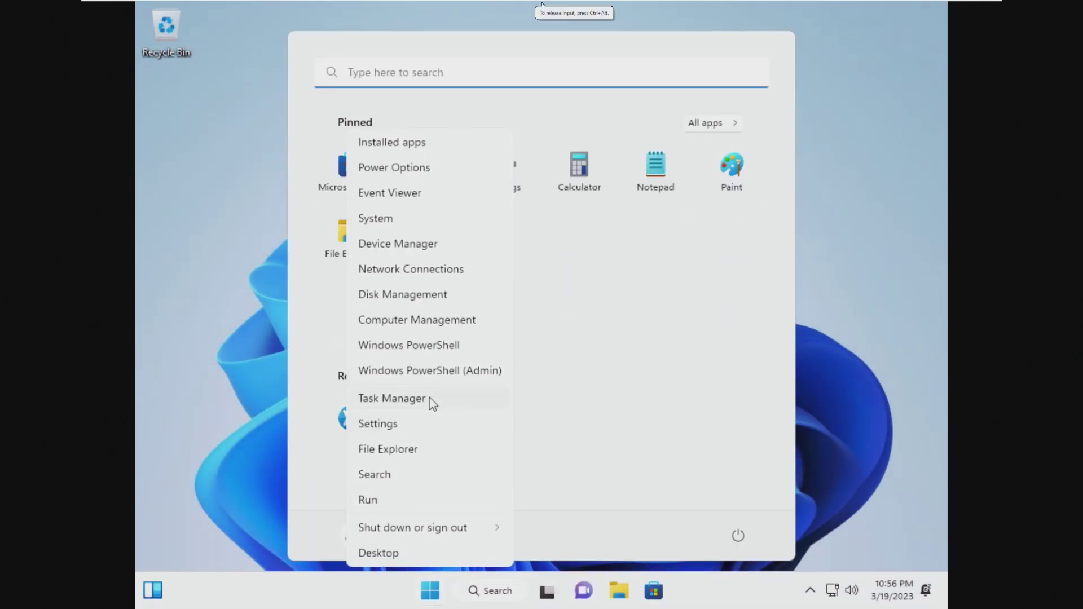
click(399, 425)
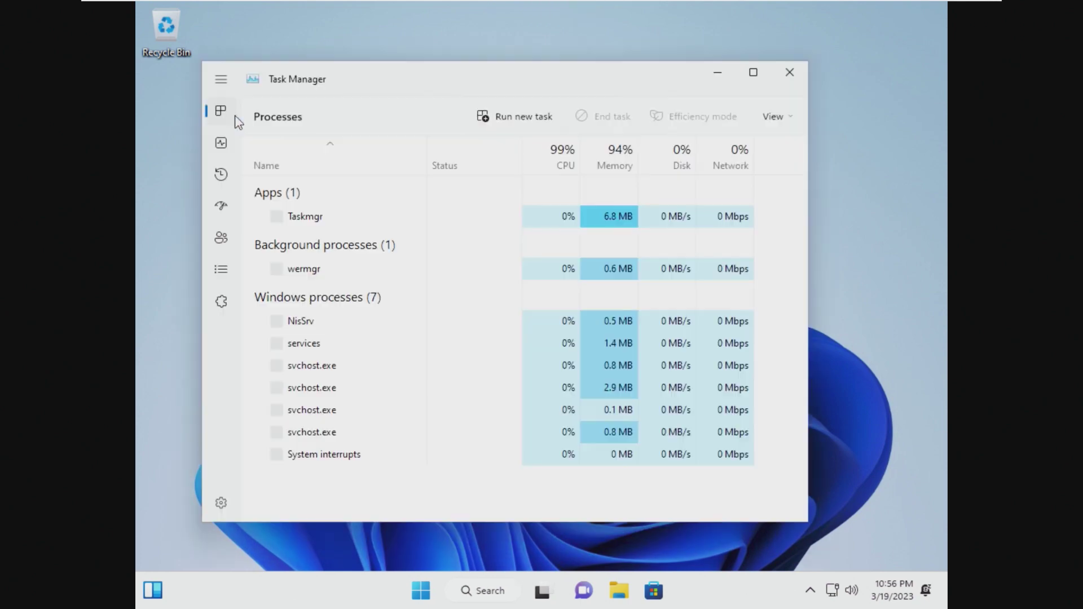
click(220, 142)
click(364, 221)
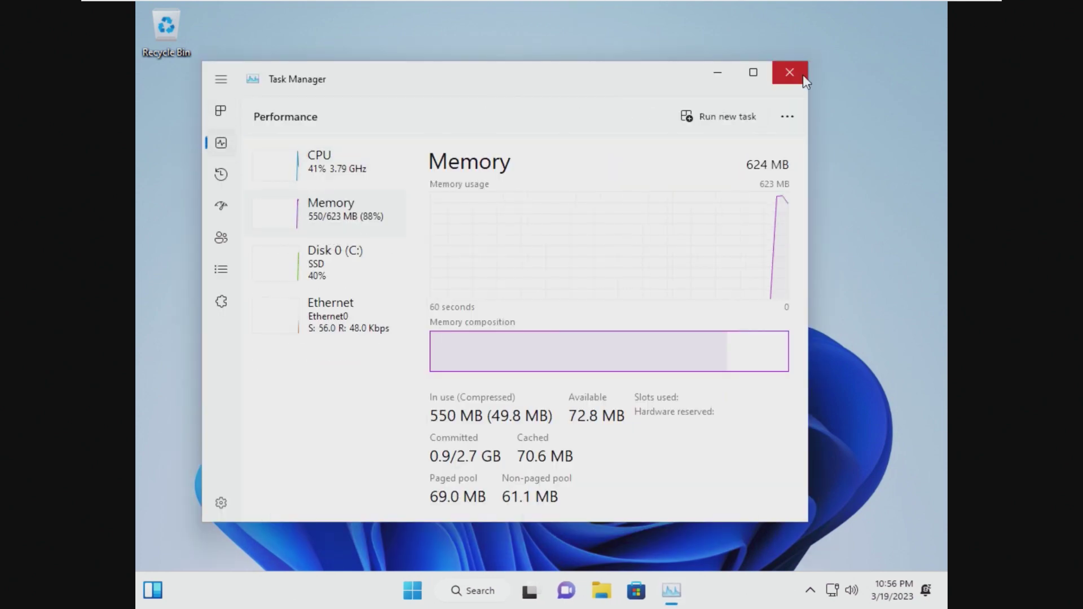
click(789, 73)
click(430, 591)
click(737, 536)
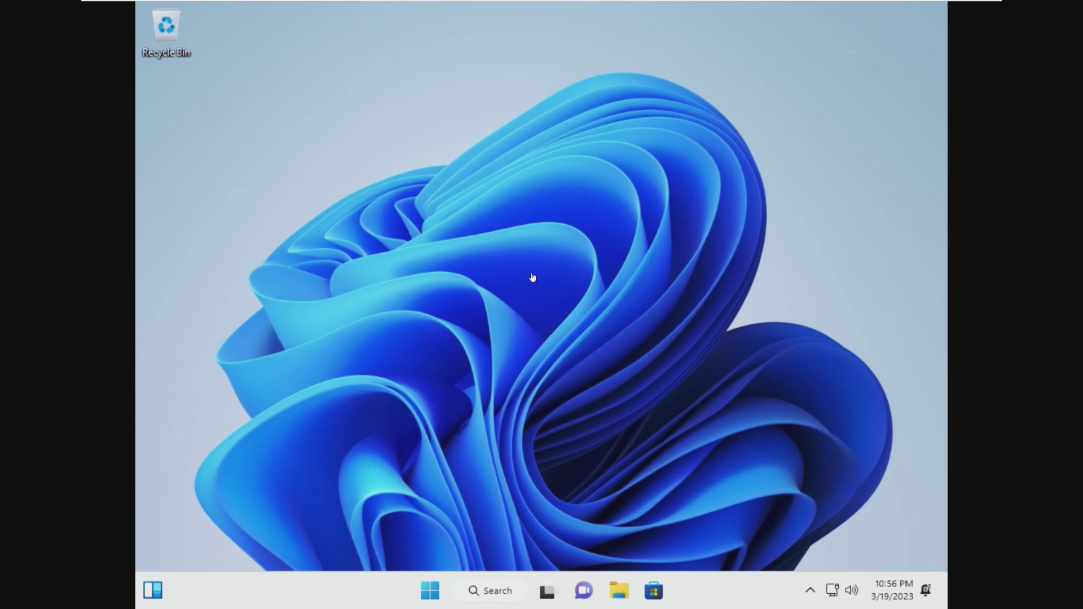
View memory use at 580 MB (531 of 579 MB) in a widened Task Manager, then start shutting down.
click(434, 591)
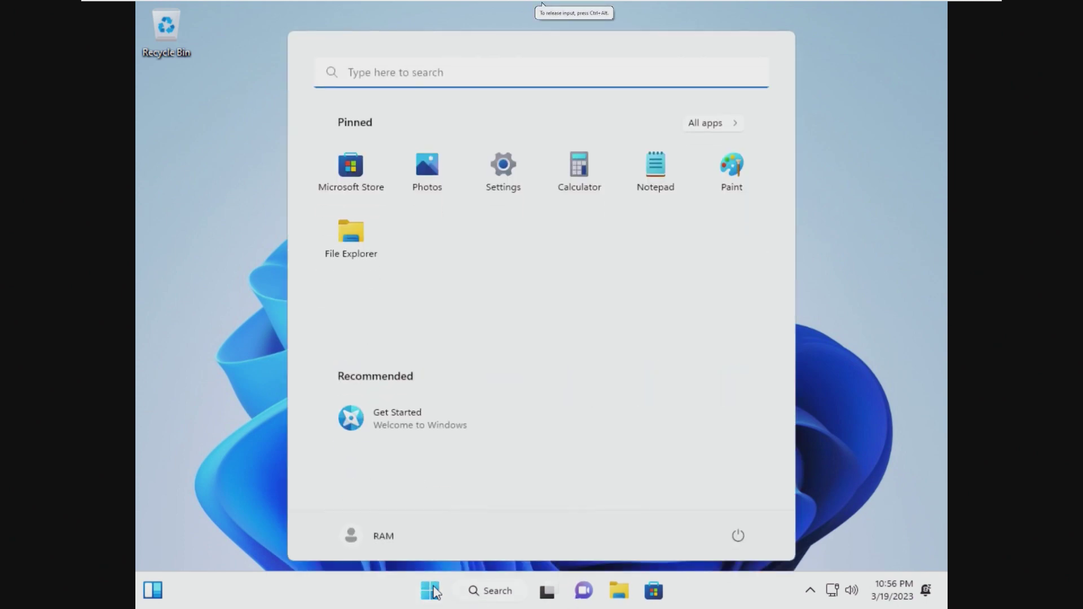
key(super+x)
key(Escape)
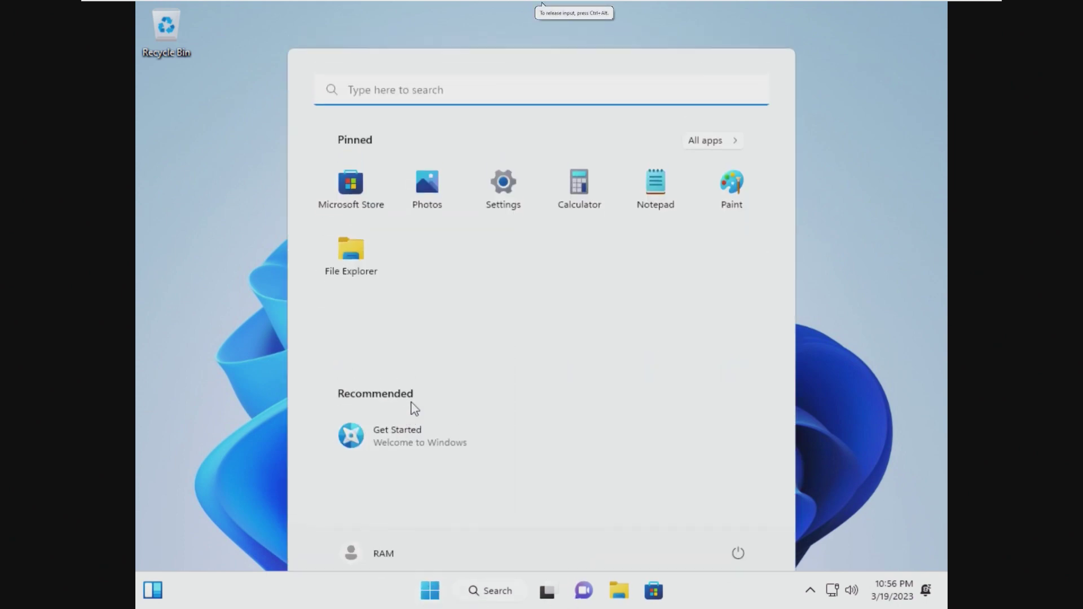
key(Escape)
key(ctrl+shift+Escape)
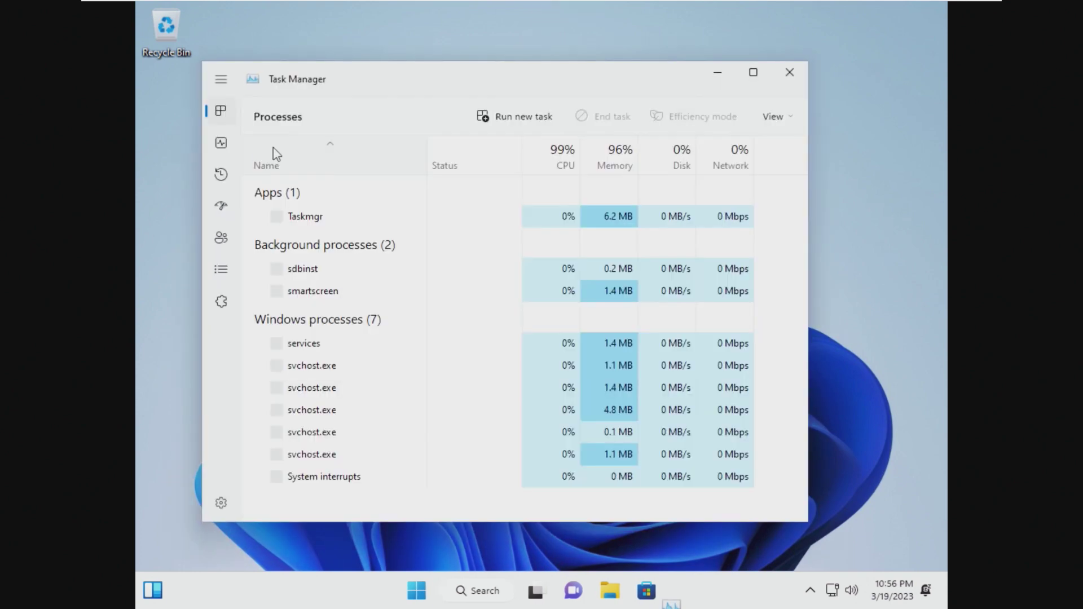
click(220, 142)
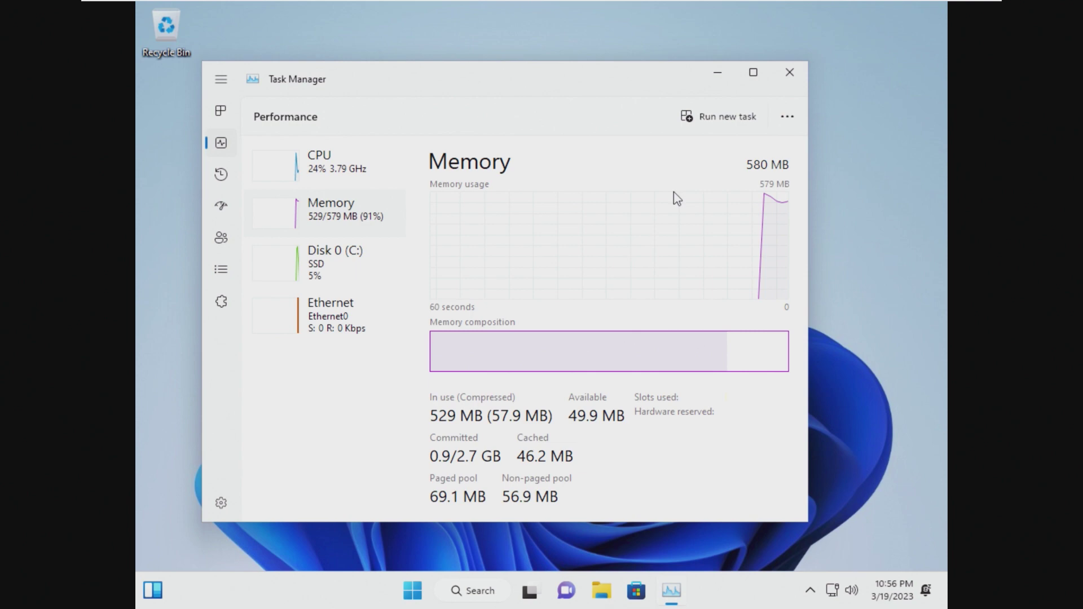
drag(810, 197, 903, 197)
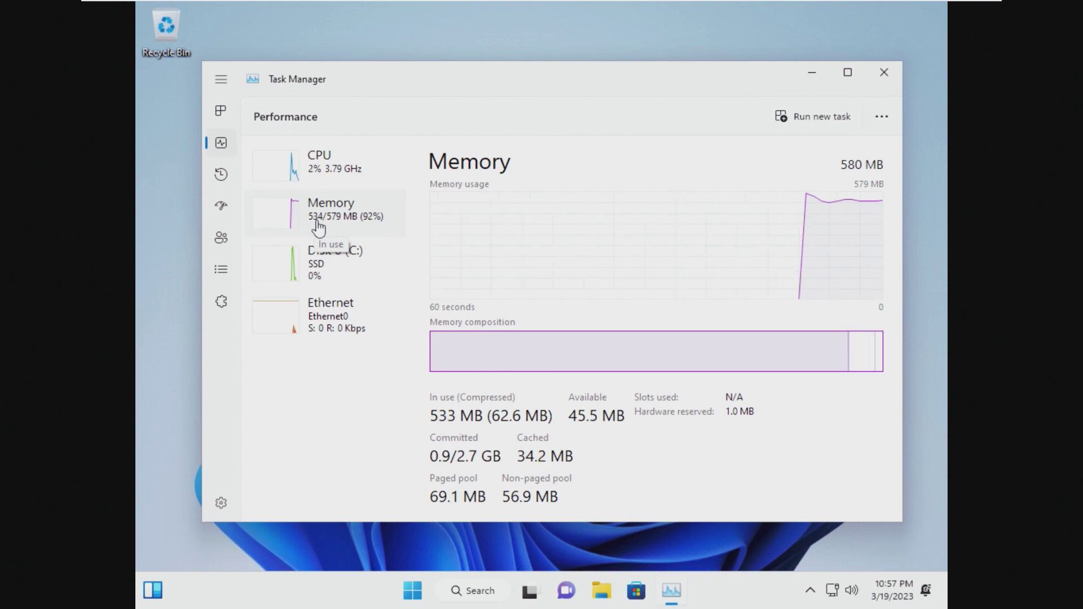
click(413, 591)
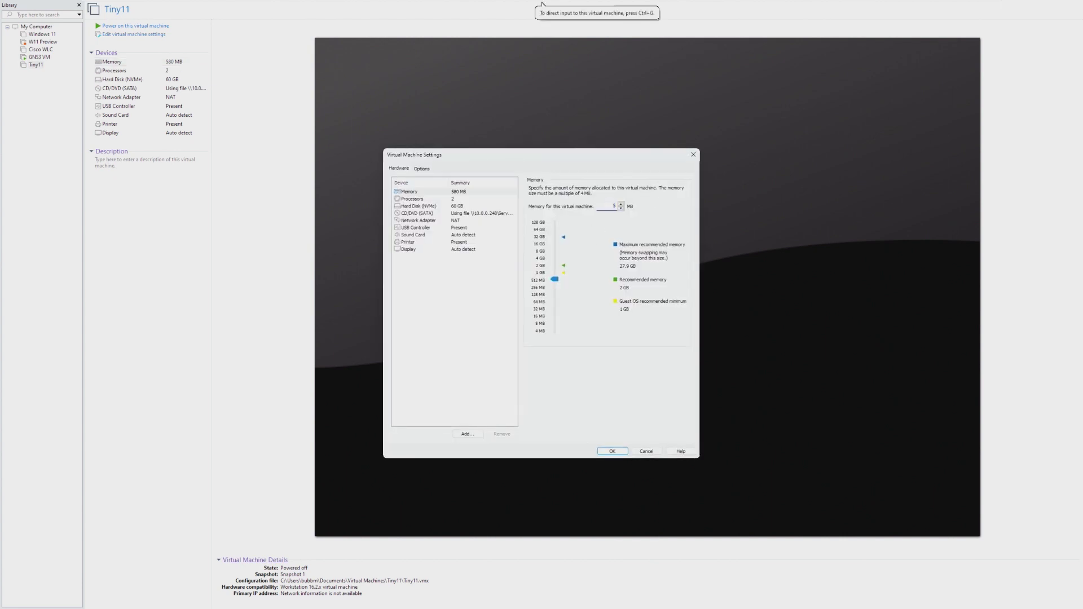
Apply 512 MB, power on Tiny11, and check its memory use in Task Manager.
key(Return)
click(164, 25)
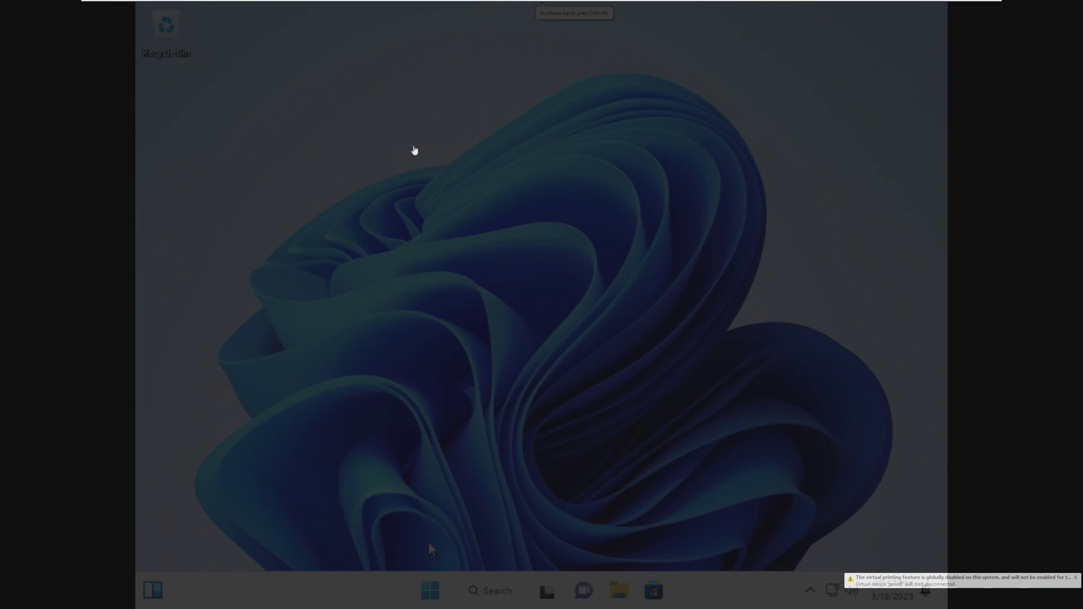
right_click(430, 591)
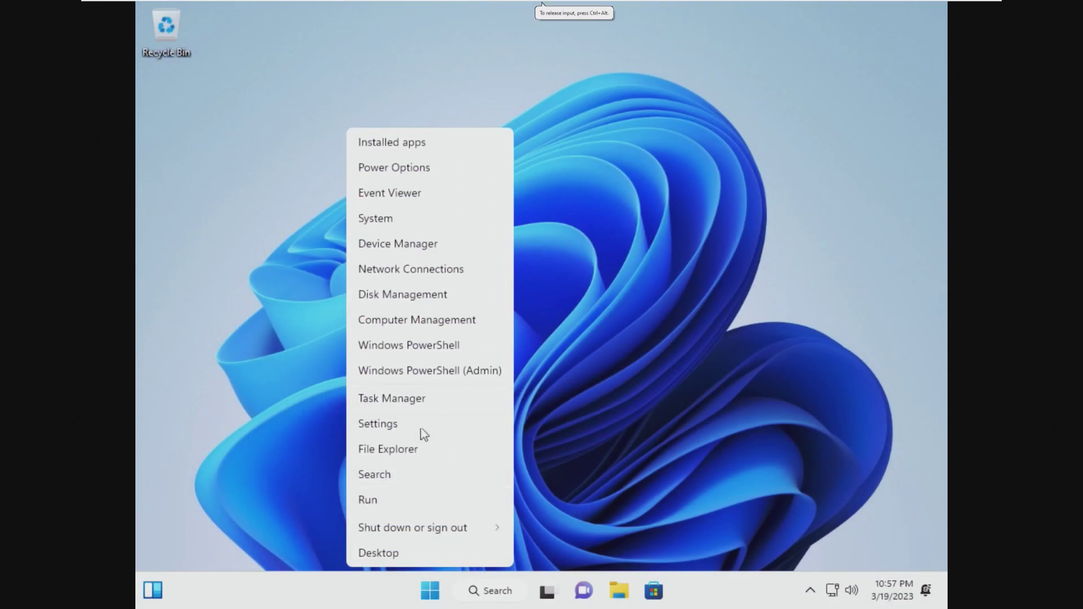
click(424, 403)
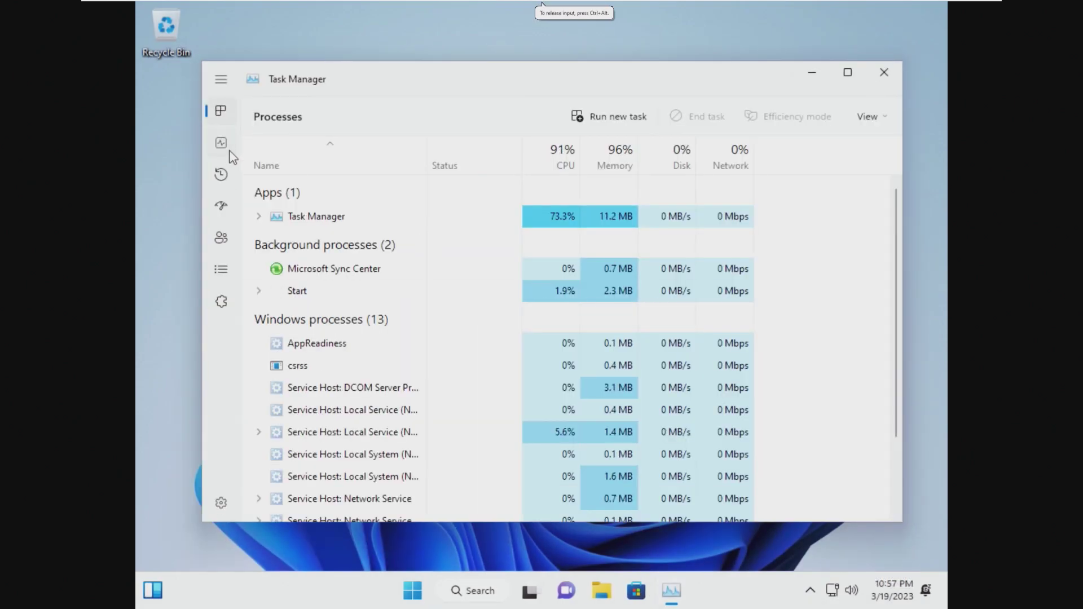
click(230, 151)
click(230, 174)
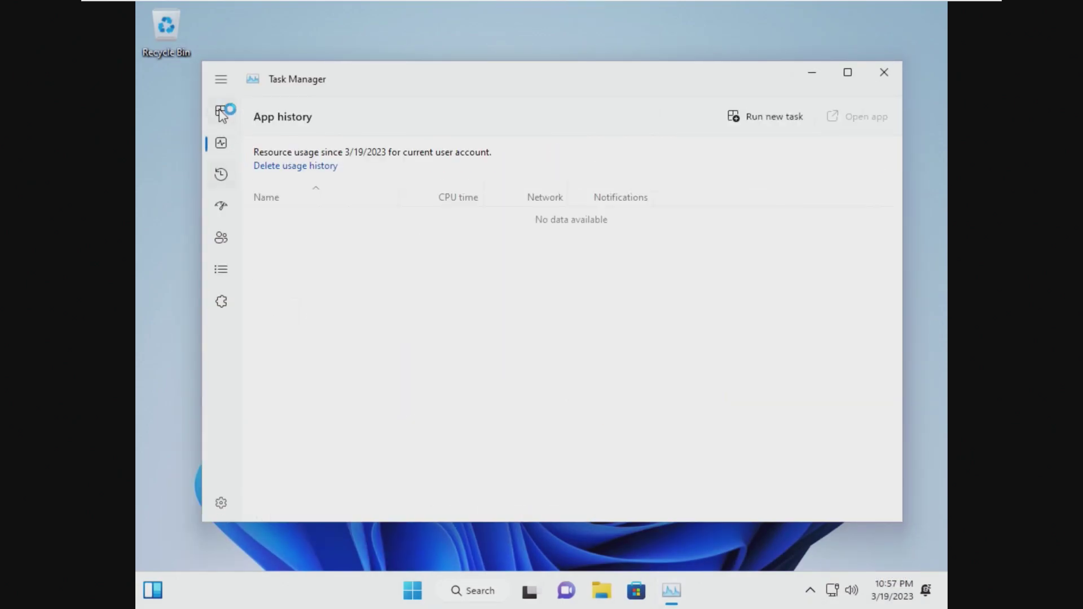
click(230, 116)
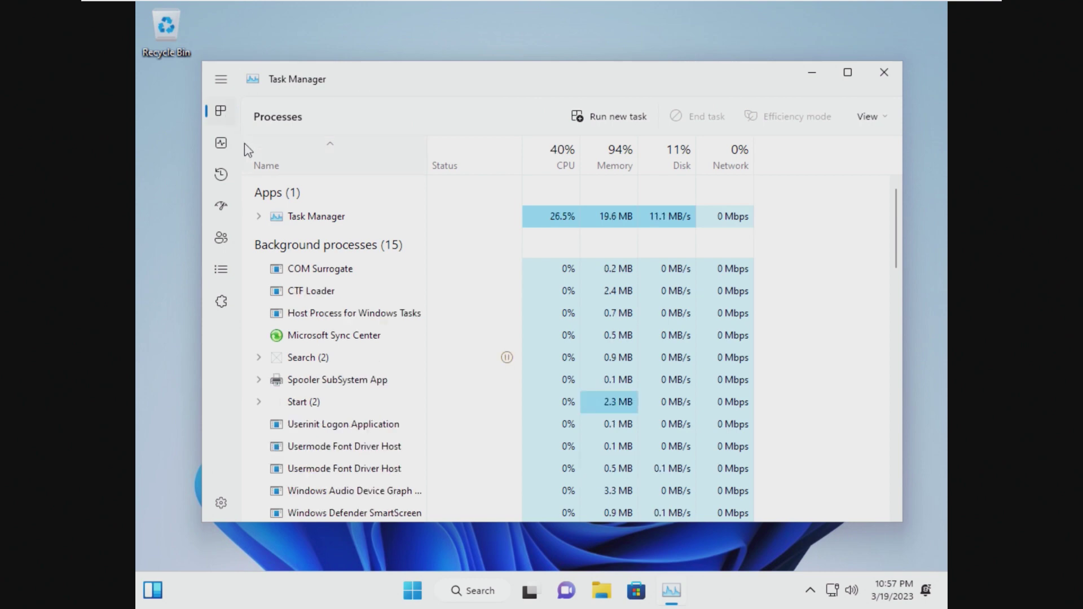
click(224, 145)
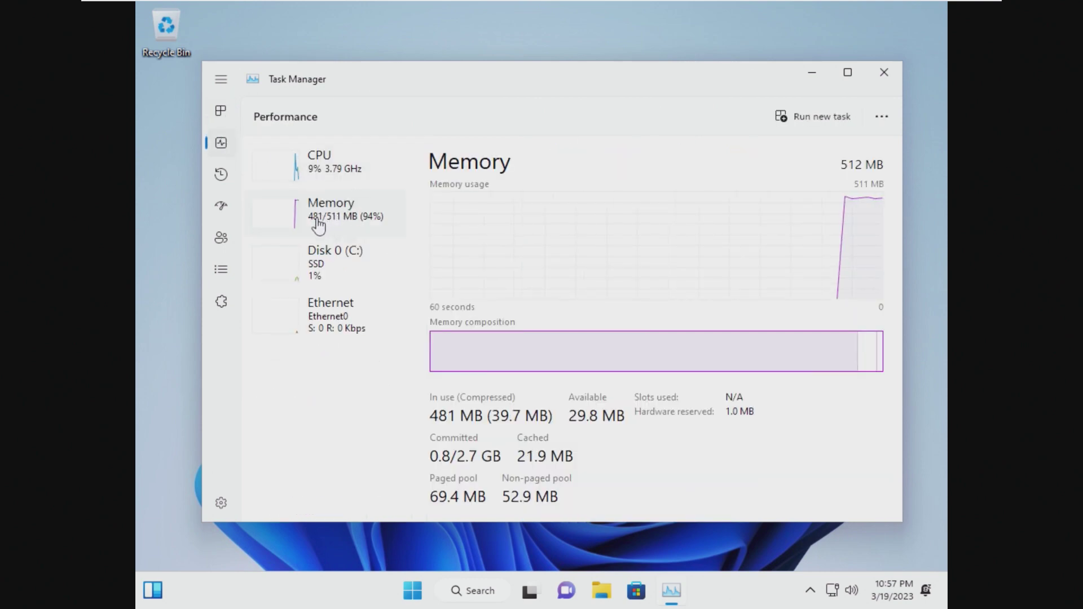
click(885, 72)
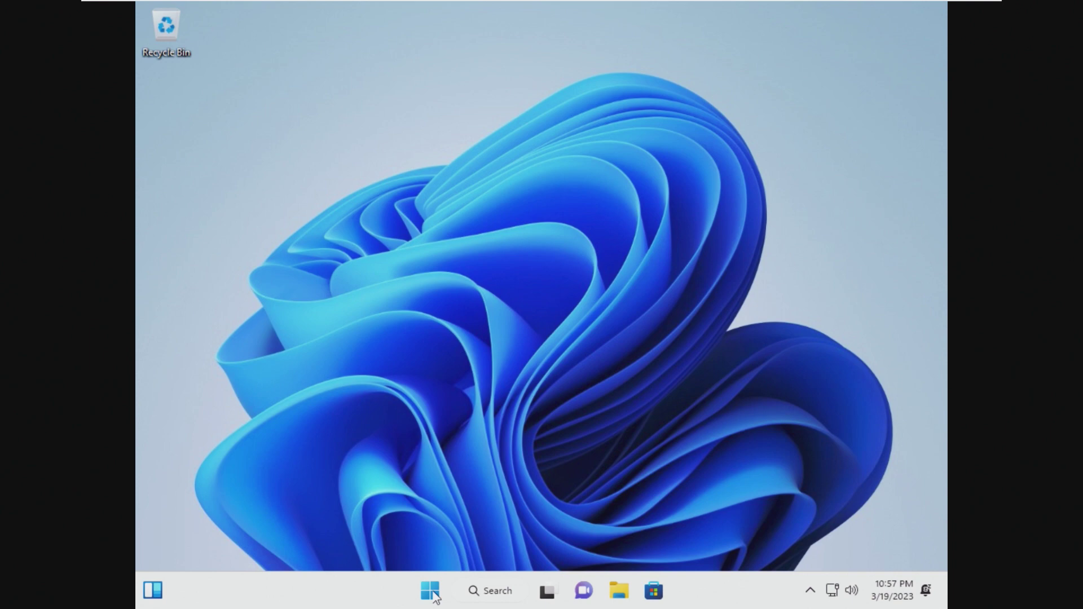
Briefly visit Windows Settings, then return to the Start power options to shut down.
click(433, 594)
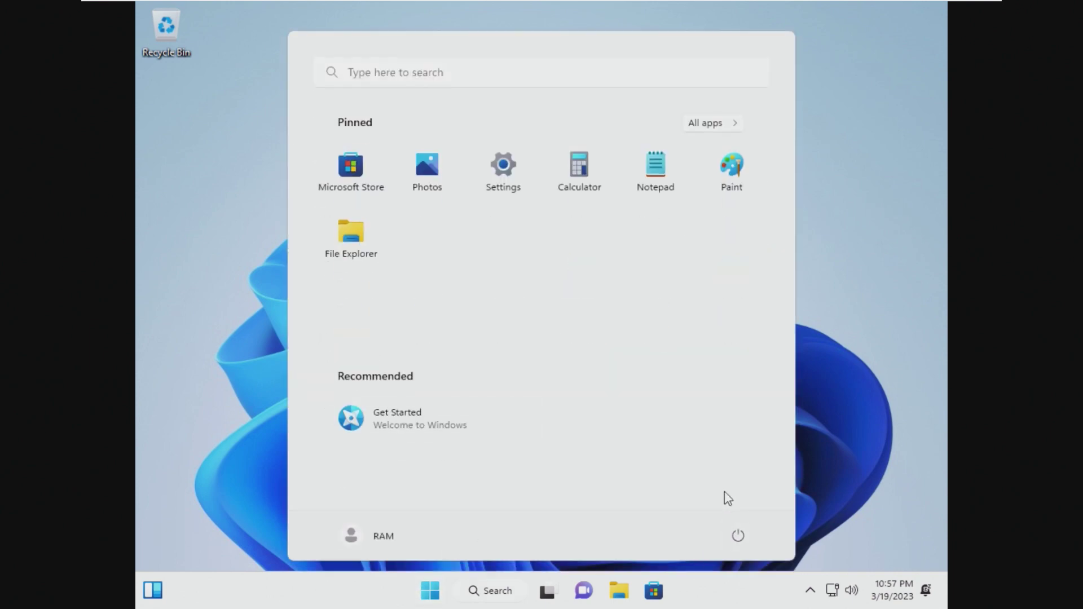
click(738, 536)
click(500, 195)
click(503, 182)
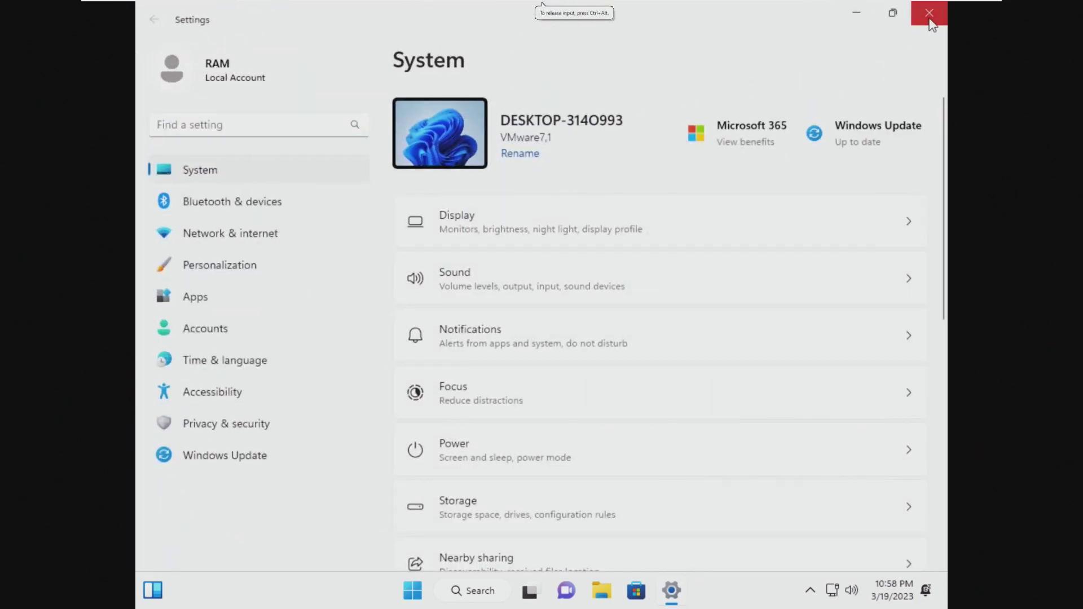
click(934, 19)
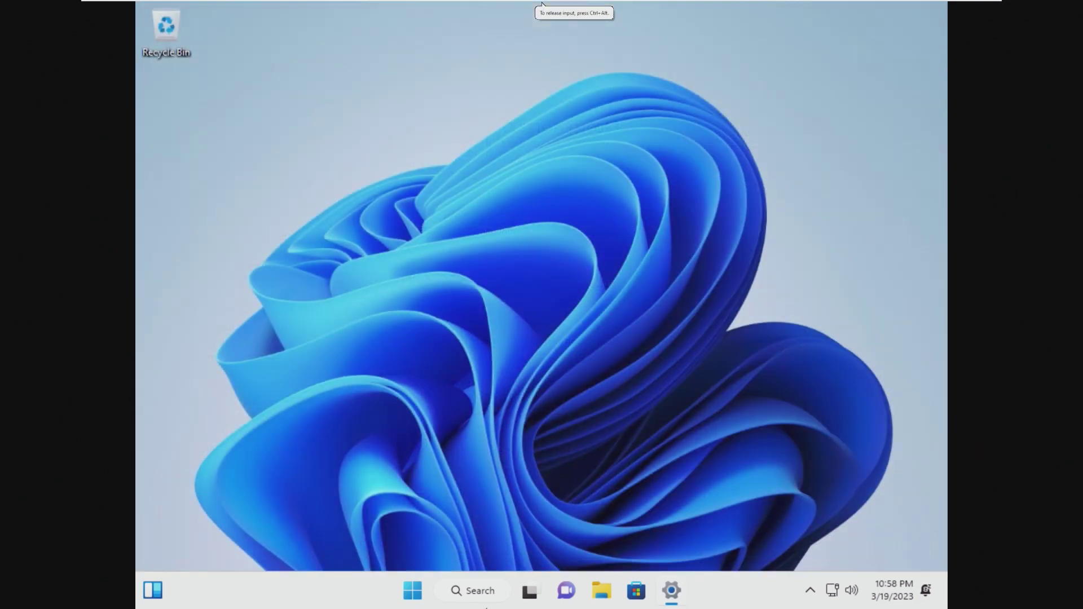
click(430, 591)
click(734, 537)
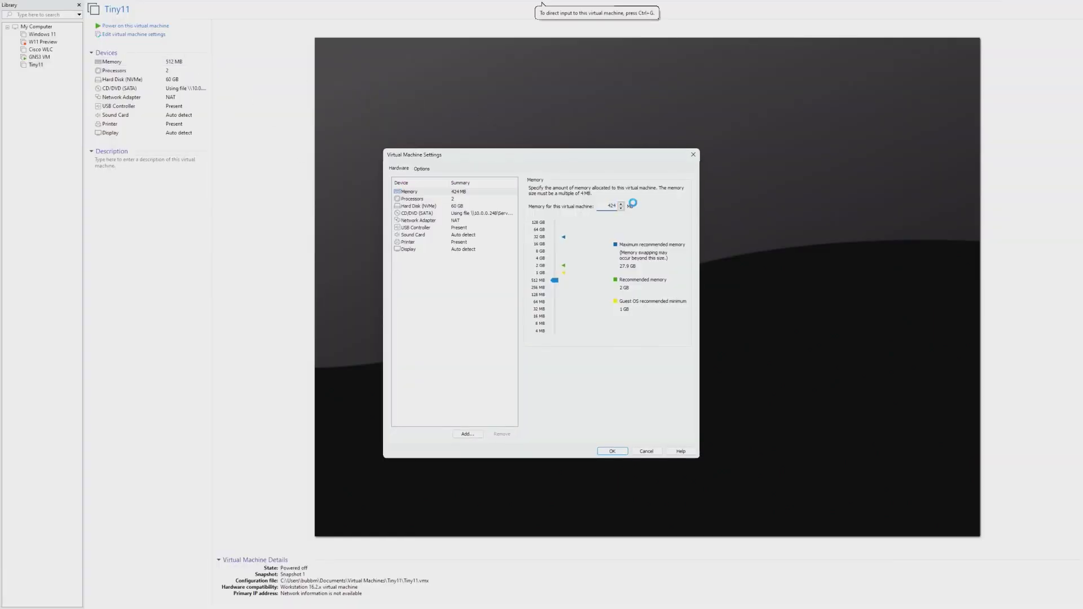
Enter 424 MB as Tiny11's memory and power the VM on.
text(424)
key(Return)
click(168, 25)
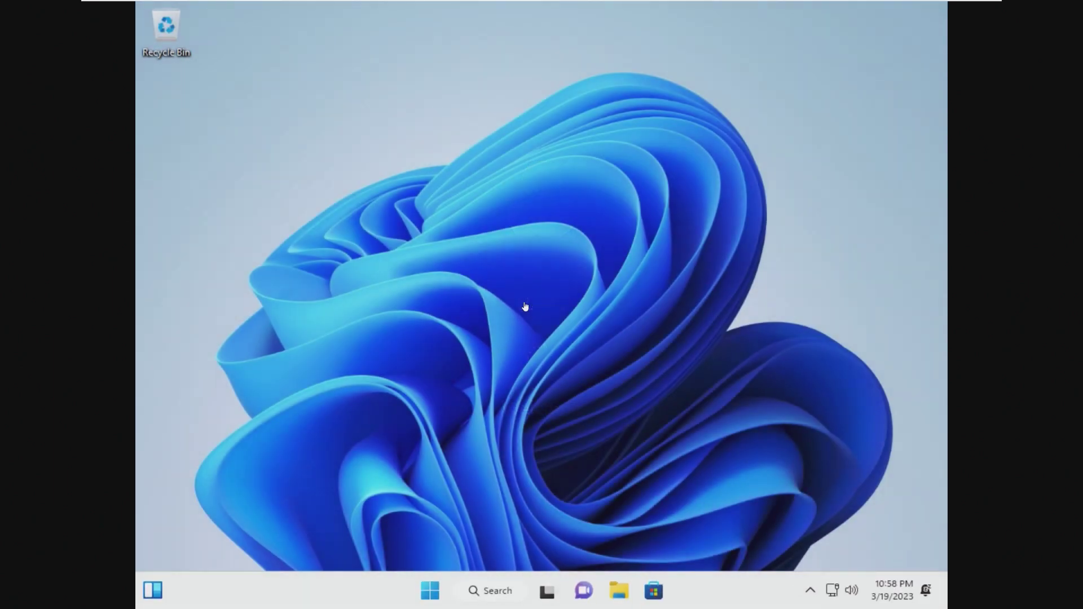
Check memory use at 424 MB (395 of 423 MB used), then shut the guest down.
right_click(430, 591)
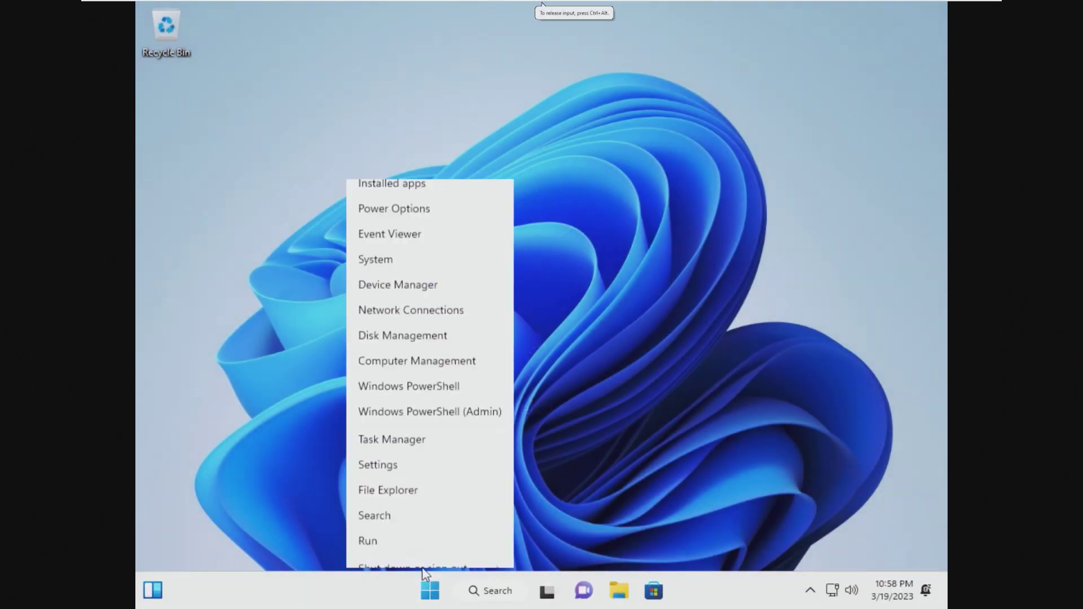
click(405, 401)
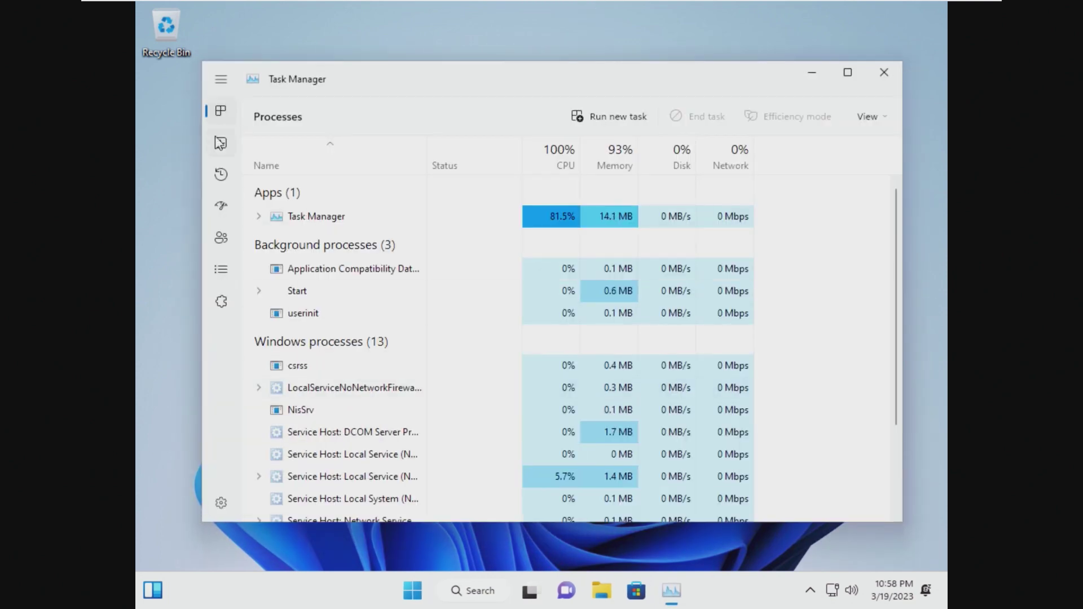
click(216, 139)
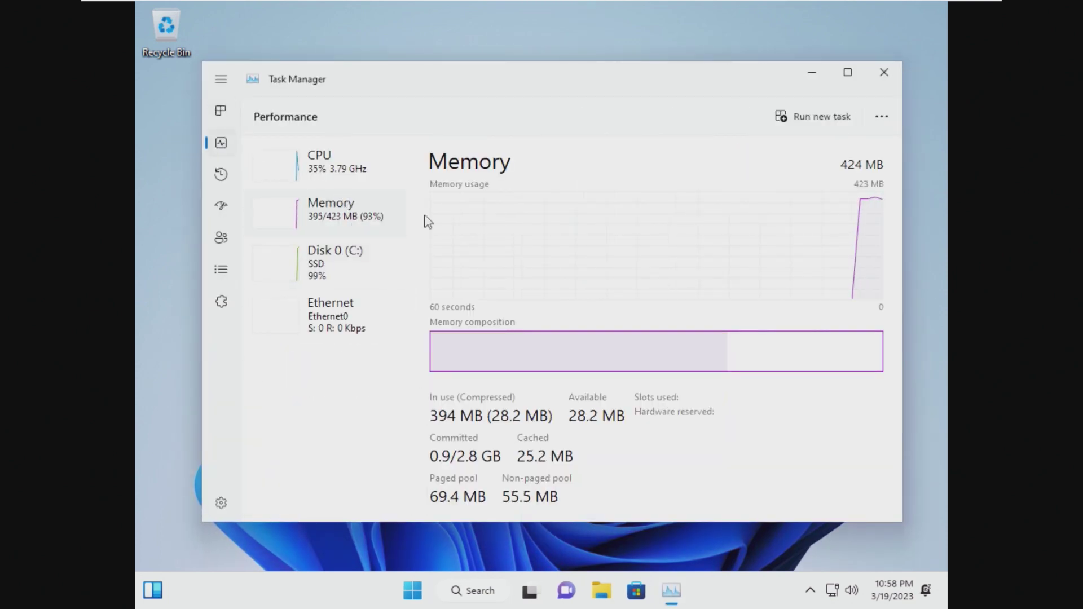
click(884, 73)
click(430, 589)
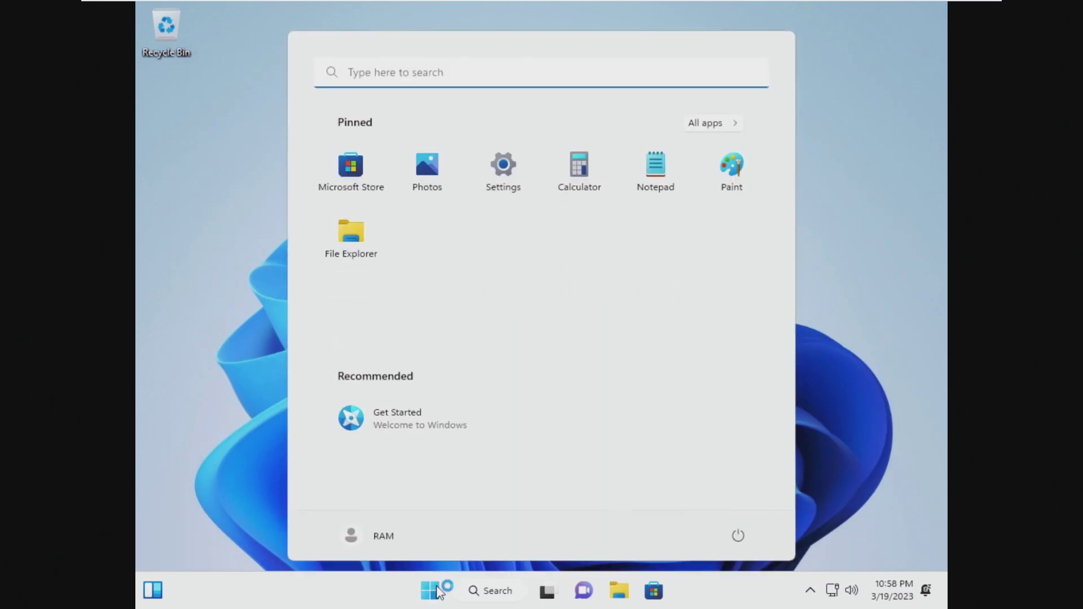
click(739, 536)
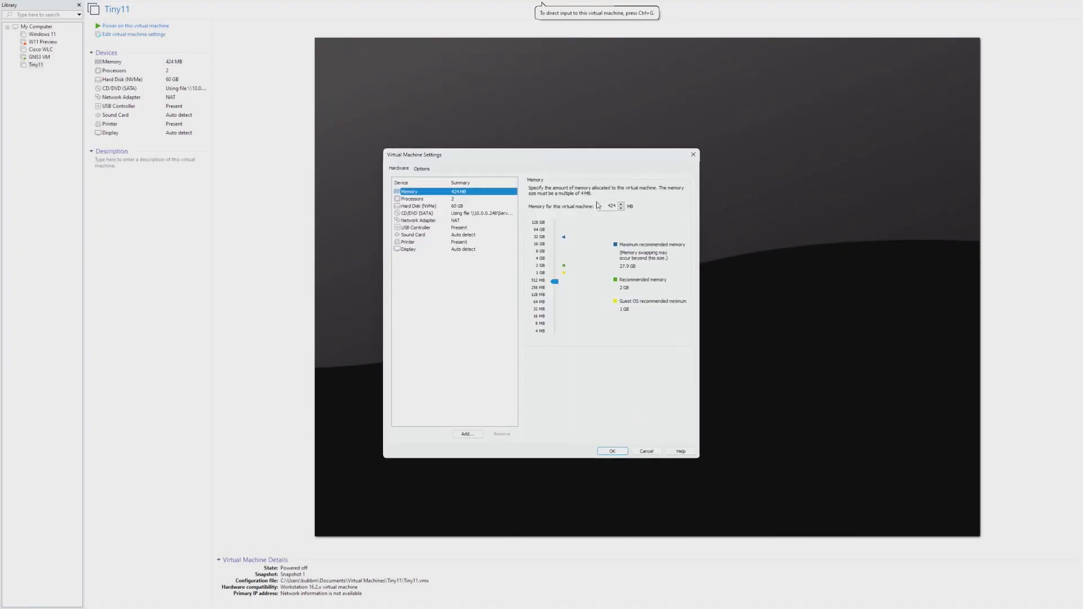
Set memory to 360 MB, confirm 350 of 359 MB used in Task Manager, then shut down.
double_click(608, 206)
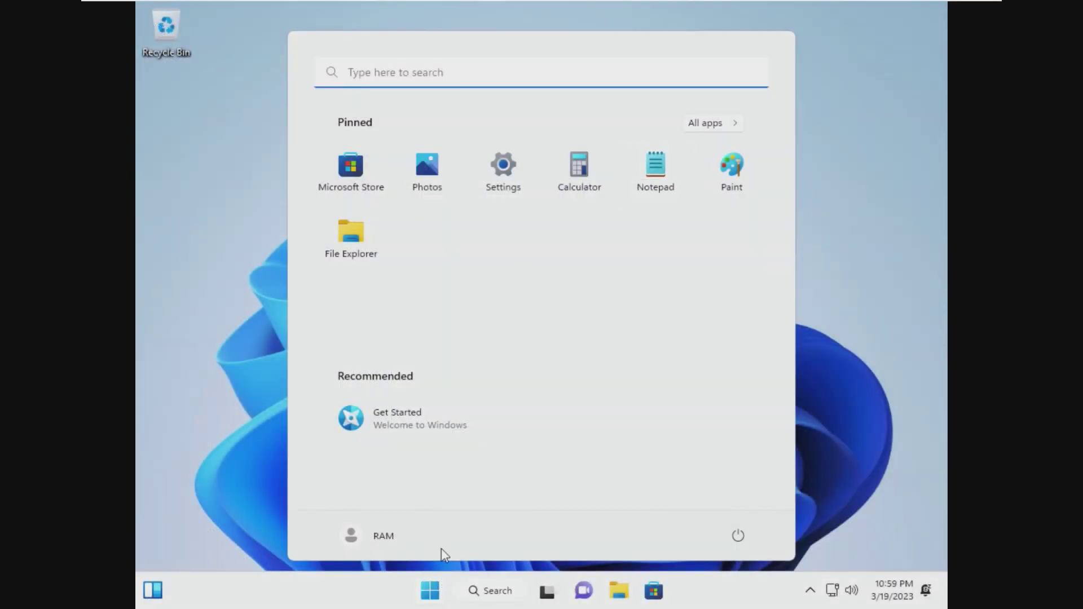
key(super+x)
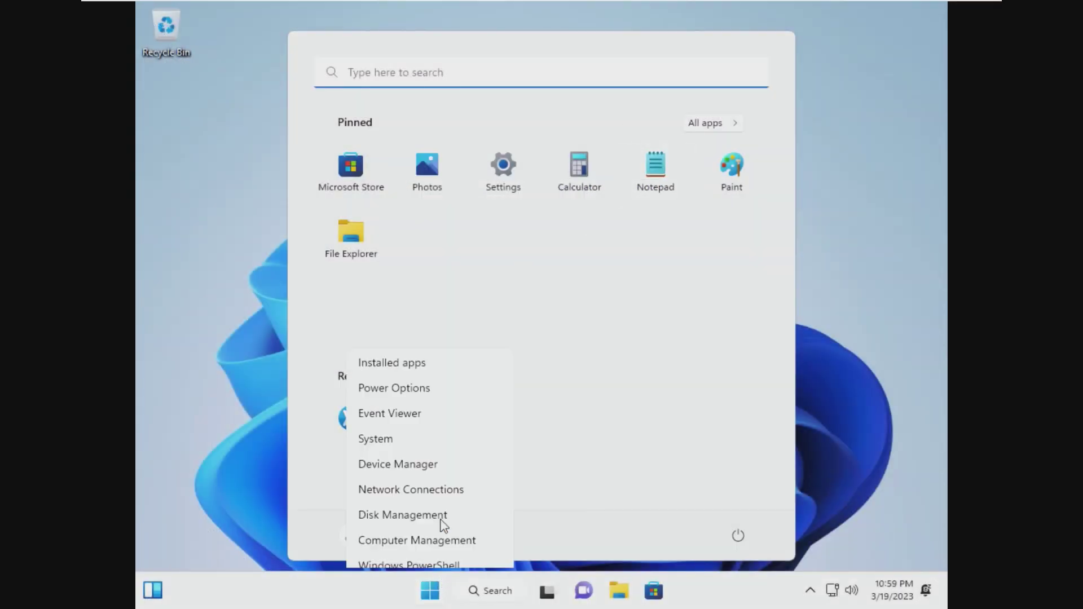
click(411, 401)
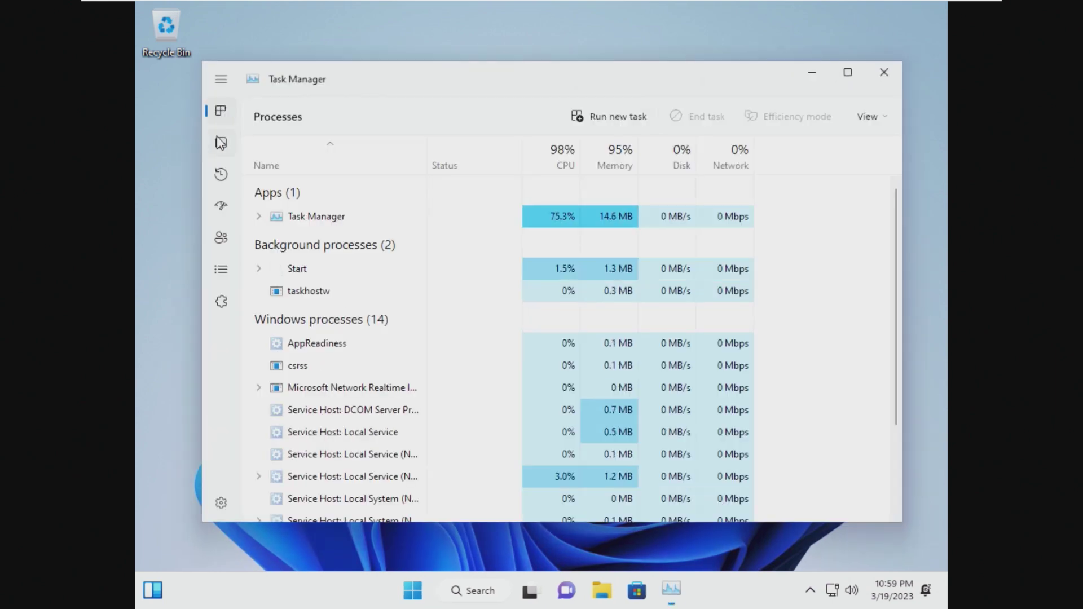
click(221, 143)
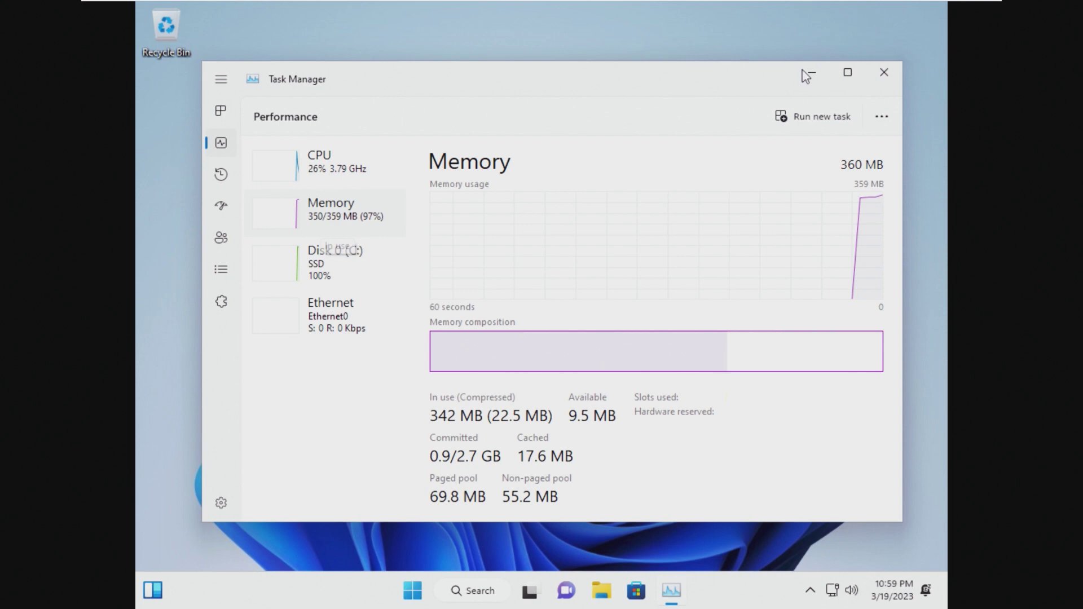
click(884, 73)
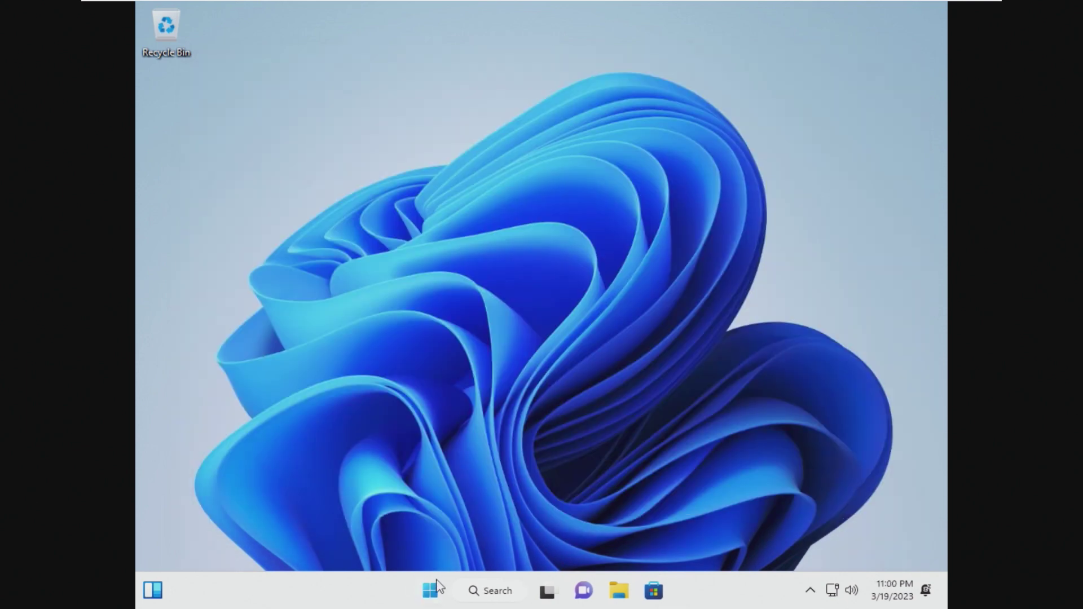
click(439, 587)
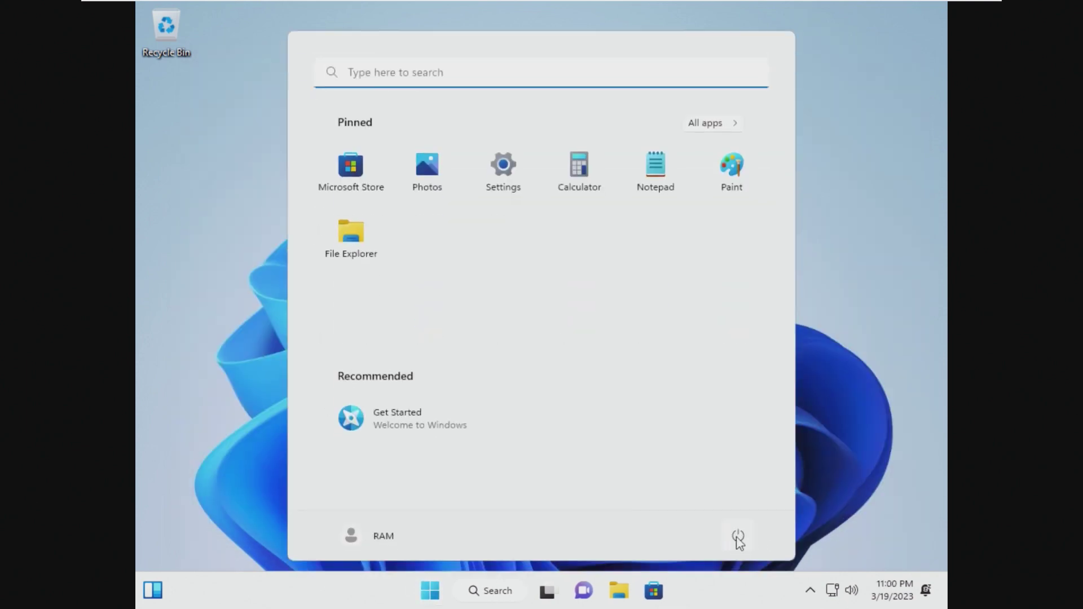
click(738, 535)
click(754, 482)
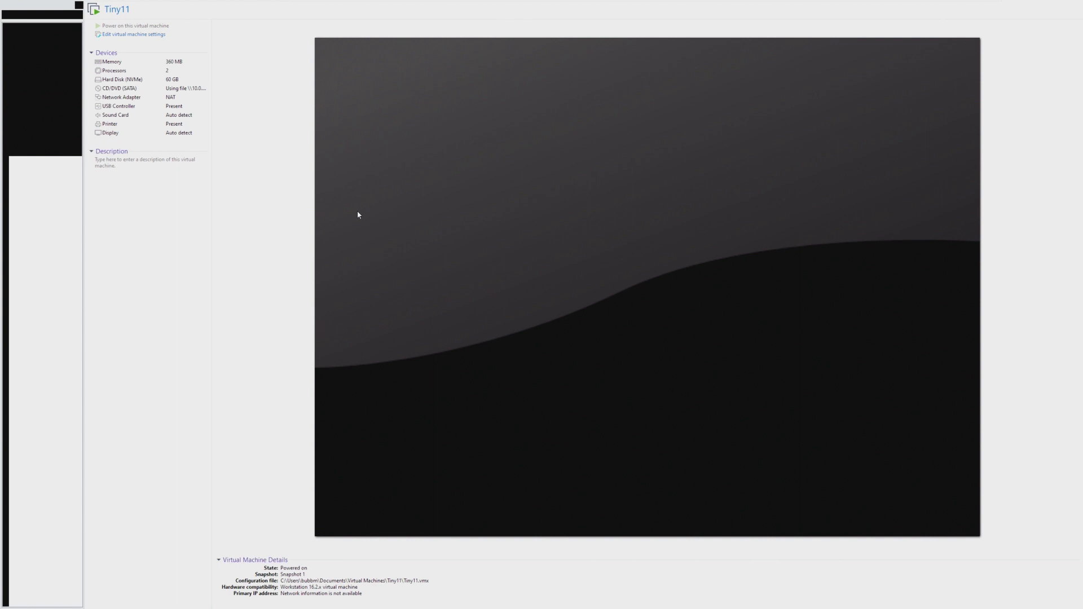
Open the powered-off Tiny11's memory setting and clear the field for a new value.
click(200, 57)
click(199, 57)
double_click(199, 62)
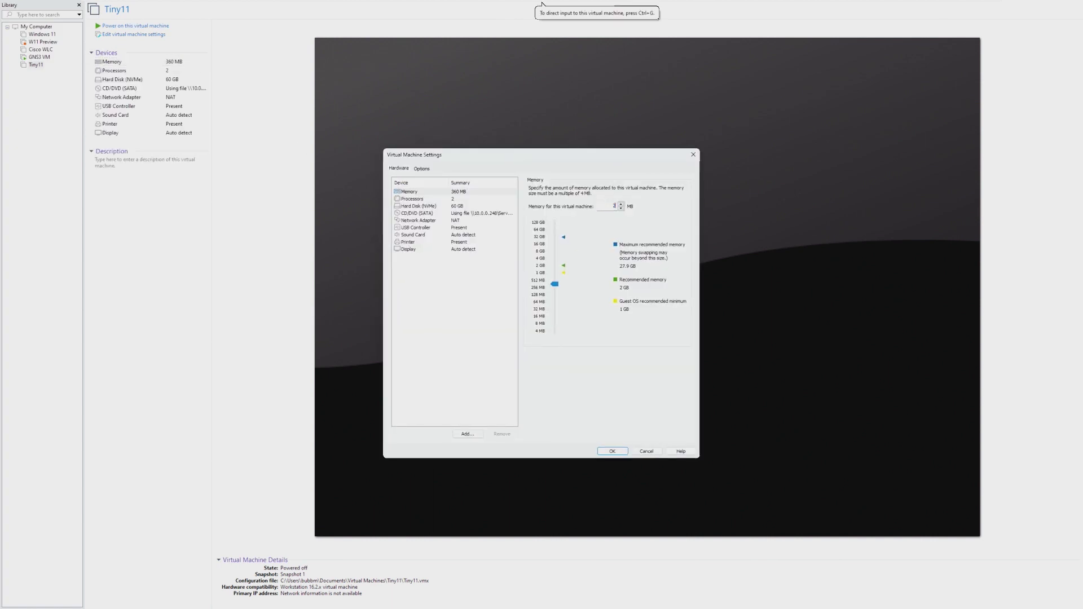
text(2)
key(BackSpace)
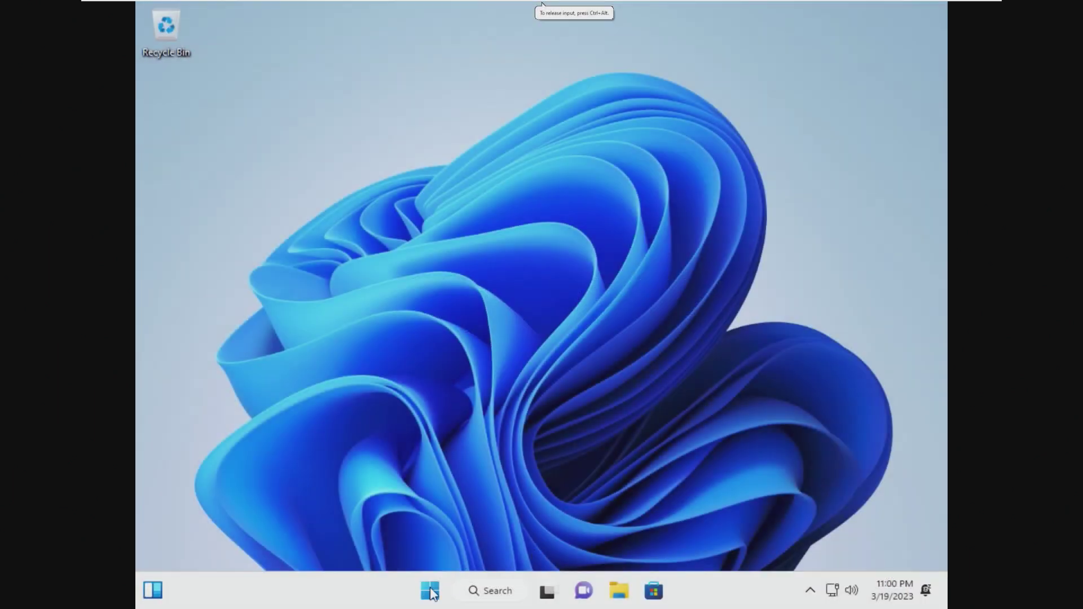
Check guest memory usage at 320 MB in Task Manager (304 of 319 MB used).
click(430, 592)
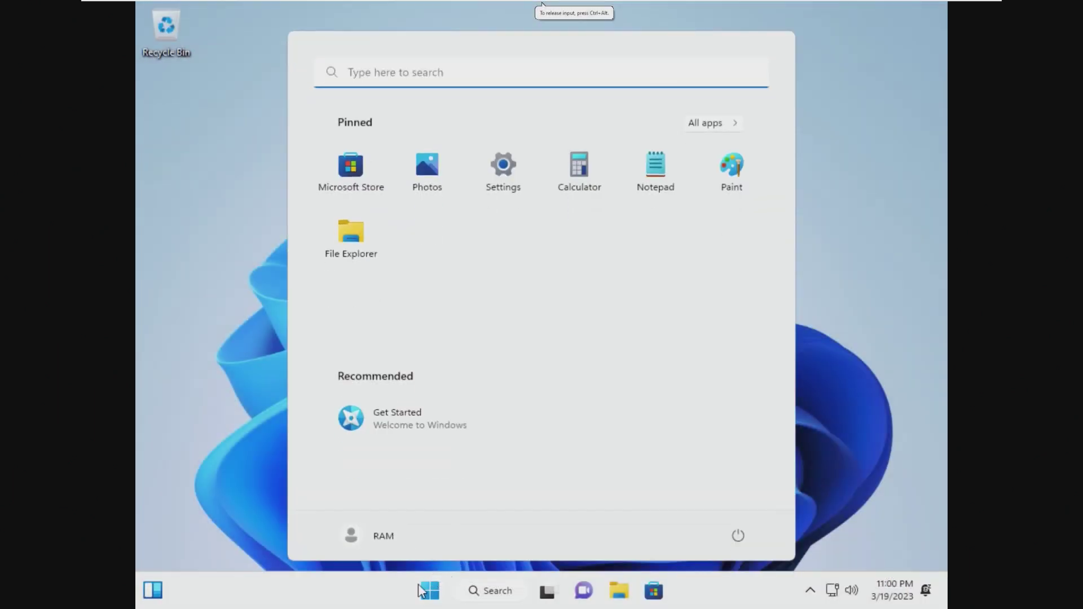
key(super+x)
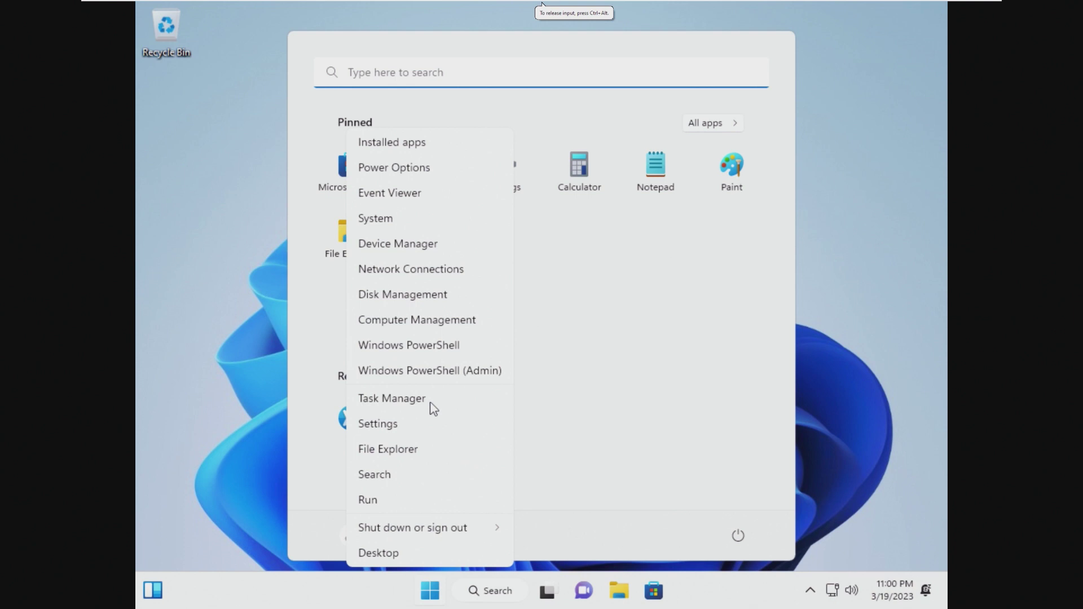
key(Escape)
key(Escape)
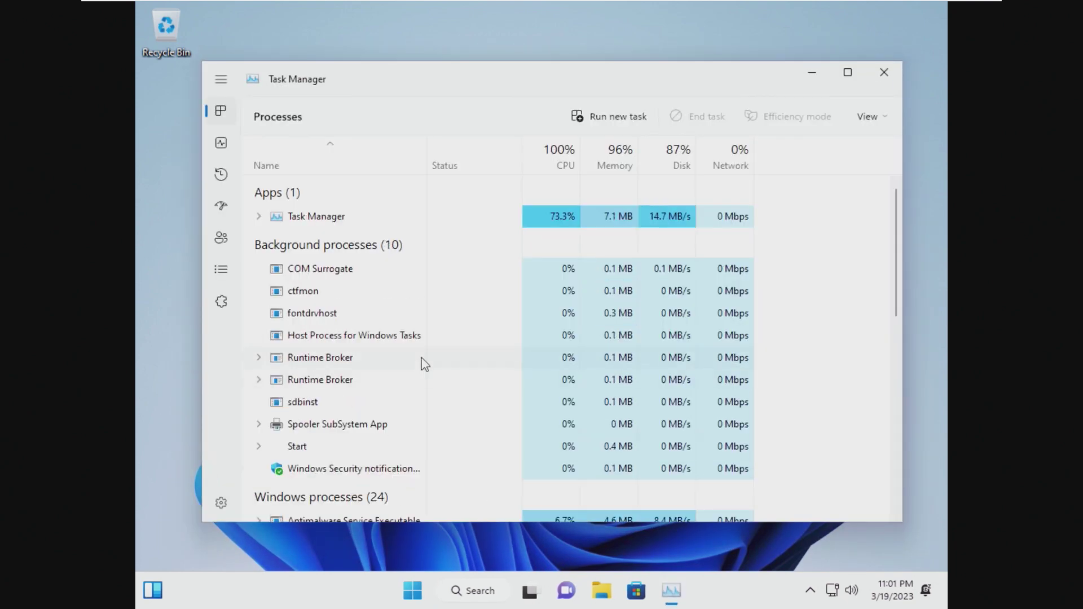
click(222, 145)
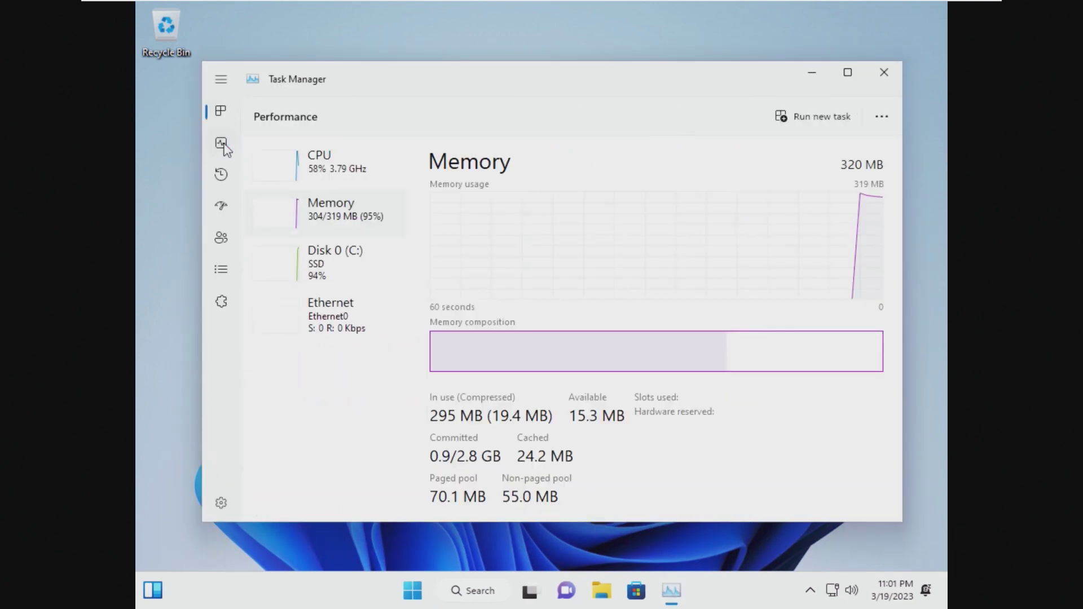
Close Task Manager and bring up the guest's Start menu power options.
click(884, 72)
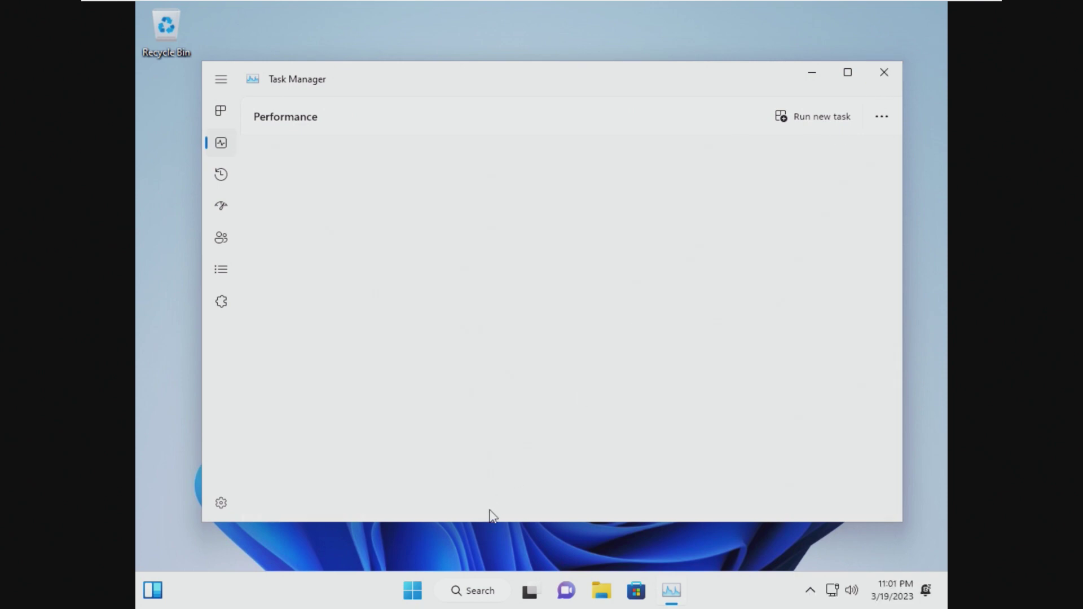
click(431, 591)
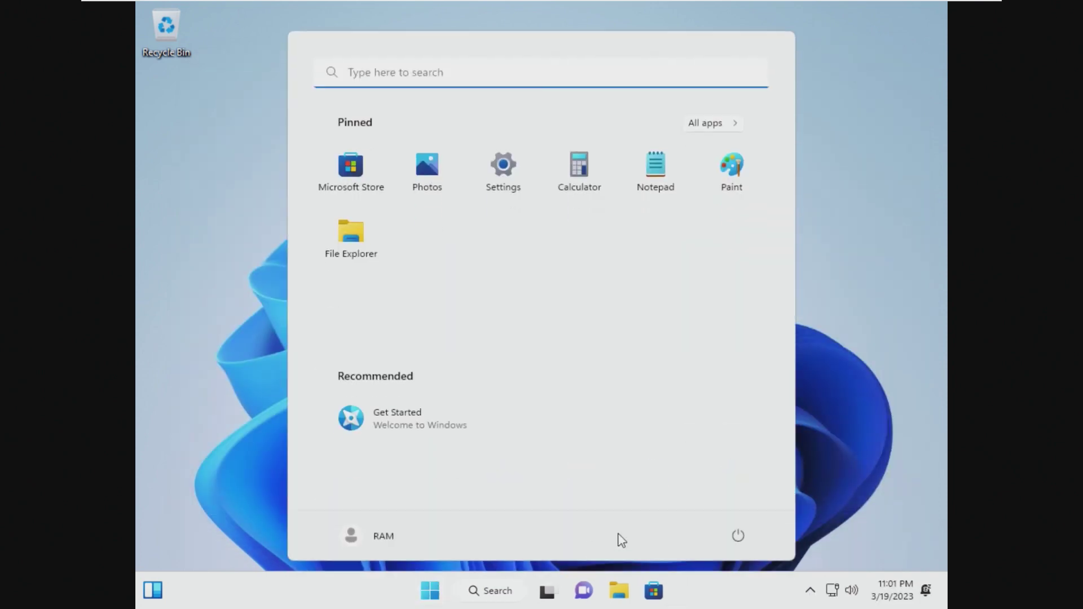
click(738, 535)
click(727, 501)
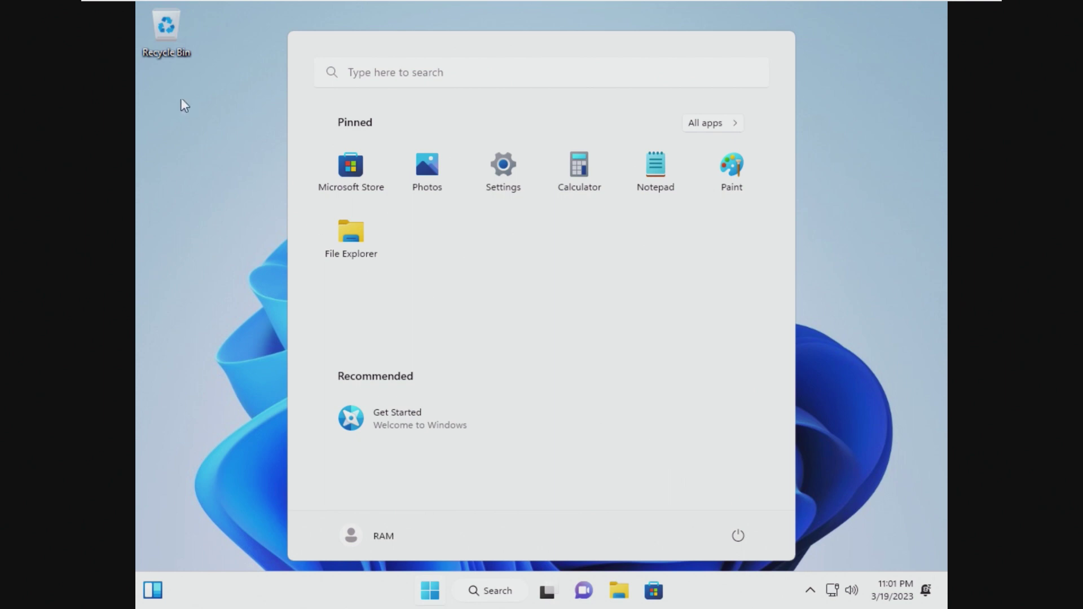
Power off Tiny11 from the toolbar power menu and confirm.
click(219, 5)
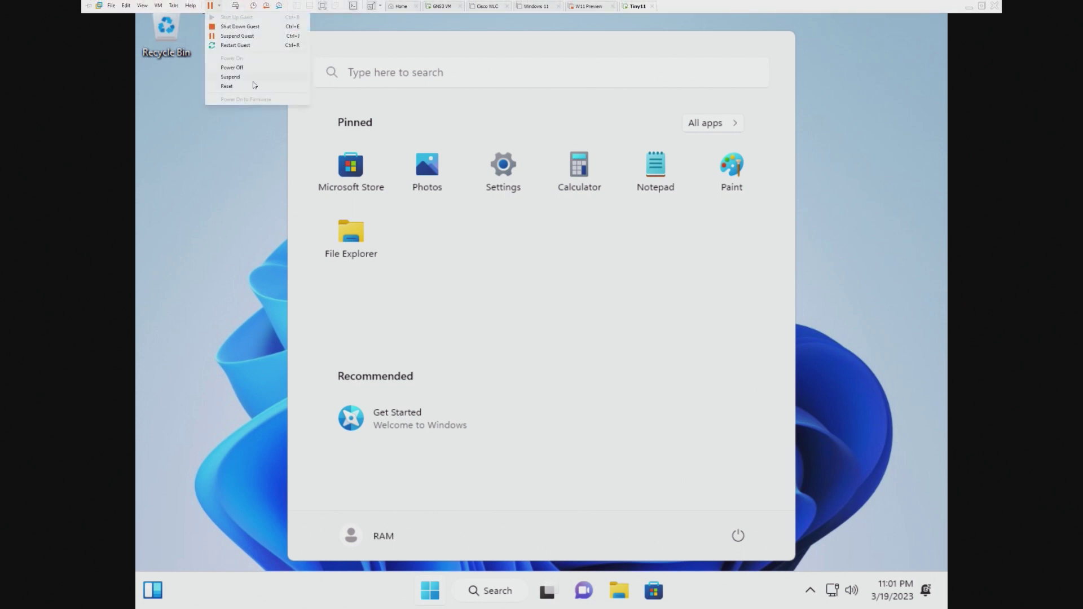
click(242, 67)
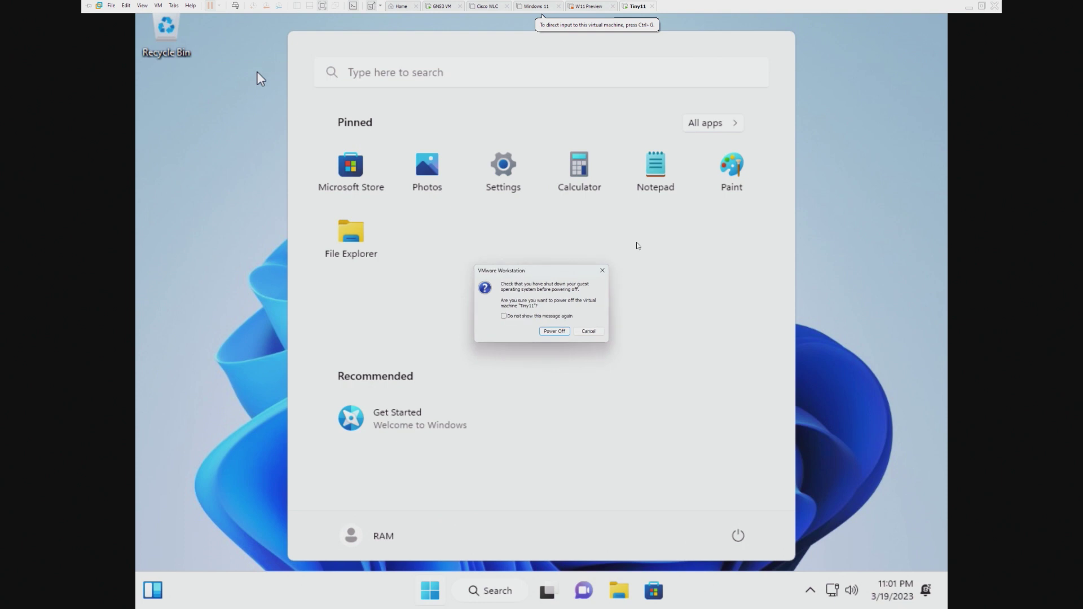
click(559, 336)
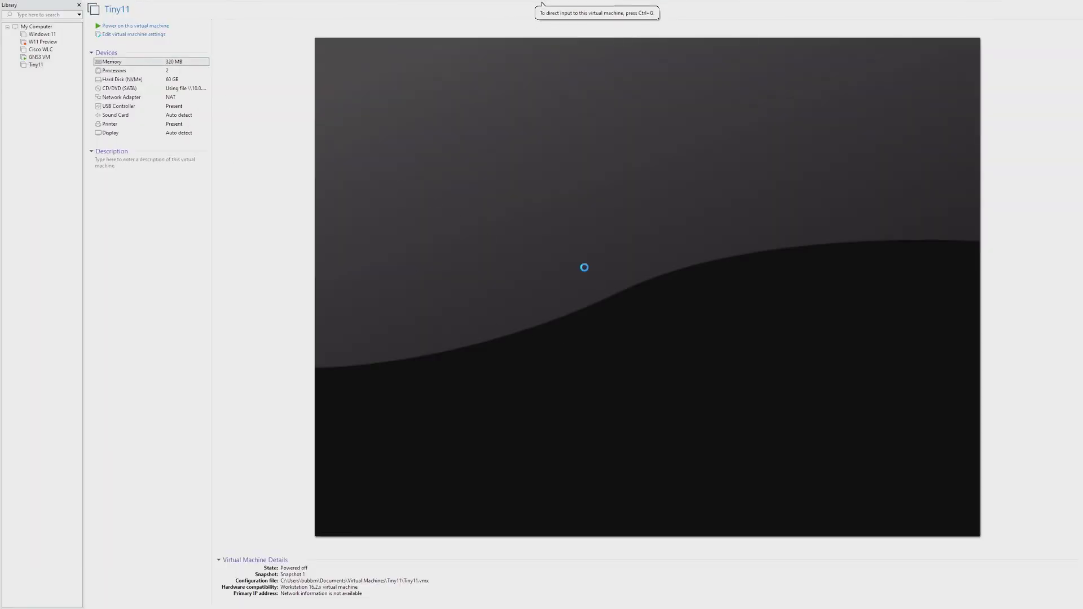
Lower memory from 320 MB to 240 MB and boot back to the desktop.
double_click(618, 206)
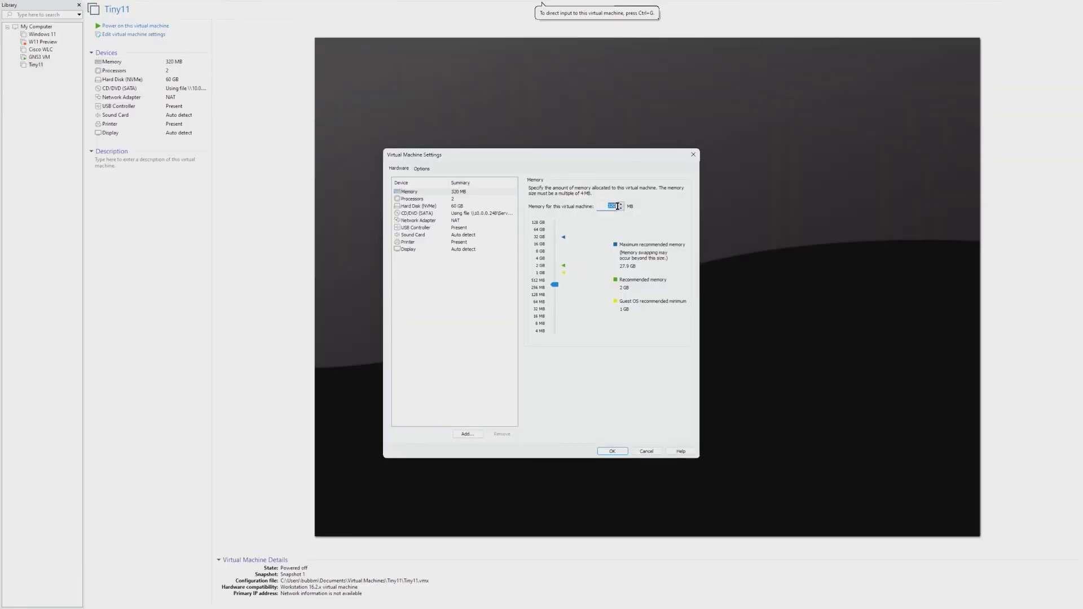
text(2048)
key(Return)
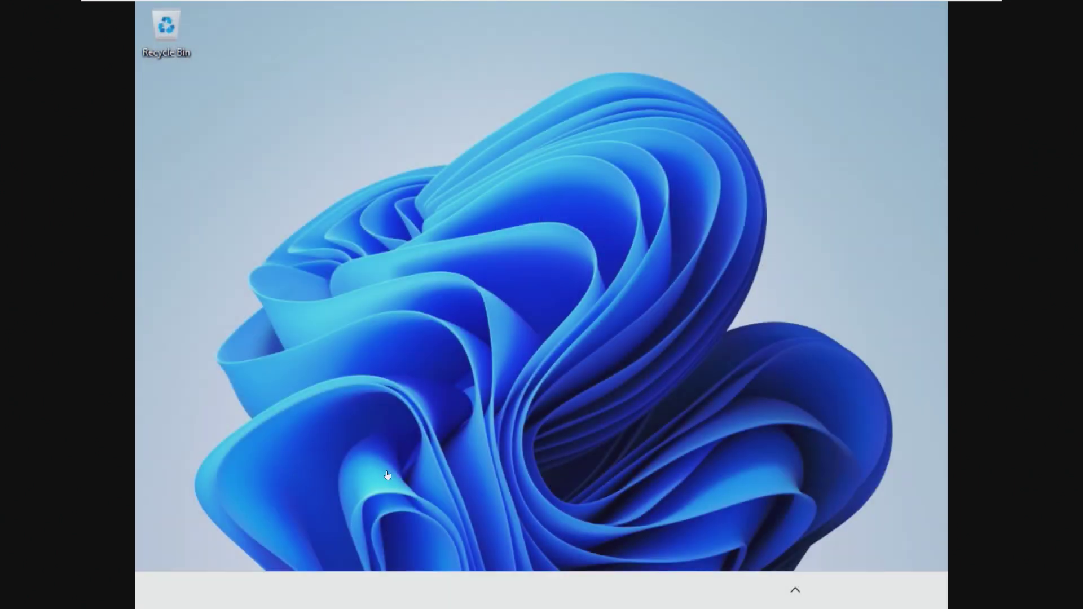
click(807, 591)
click(811, 592)
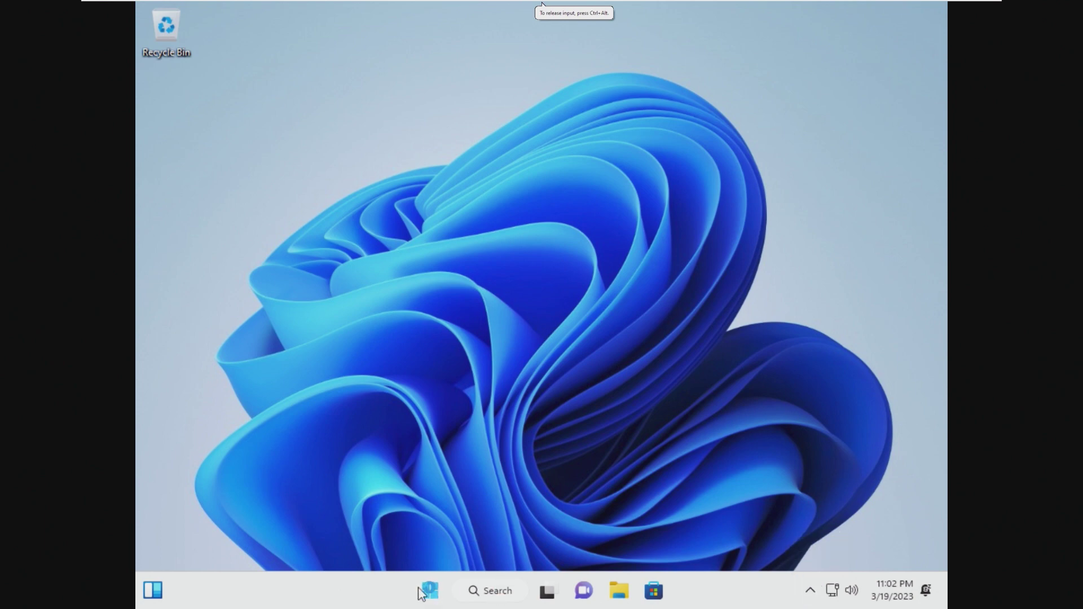
Power off Tiny11, change its memory from 240 to 220 MB, and restart it.
click(219, 5)
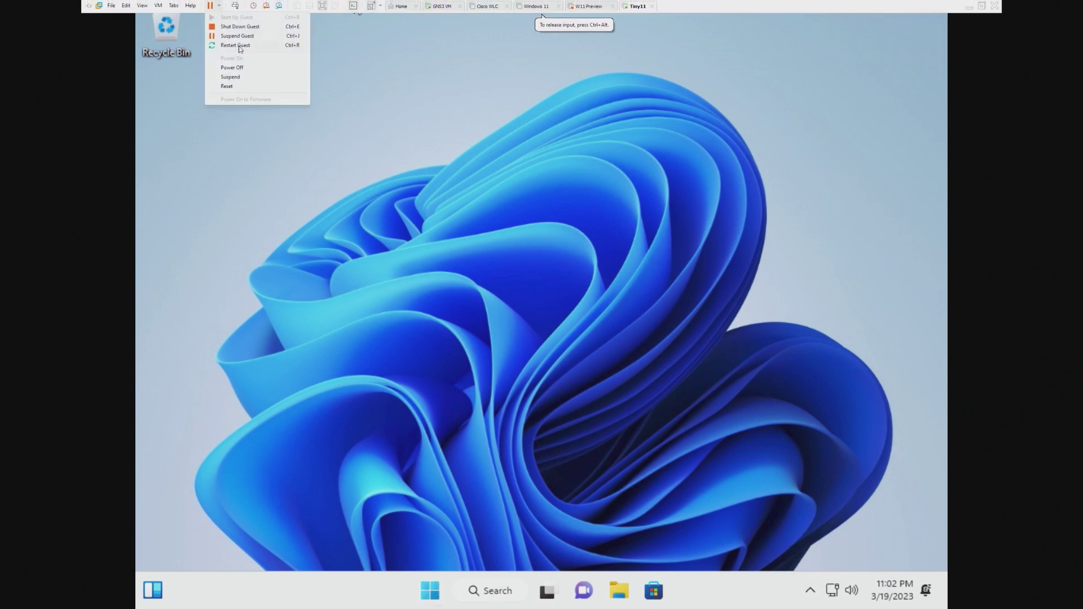
click(245, 67)
click(552, 331)
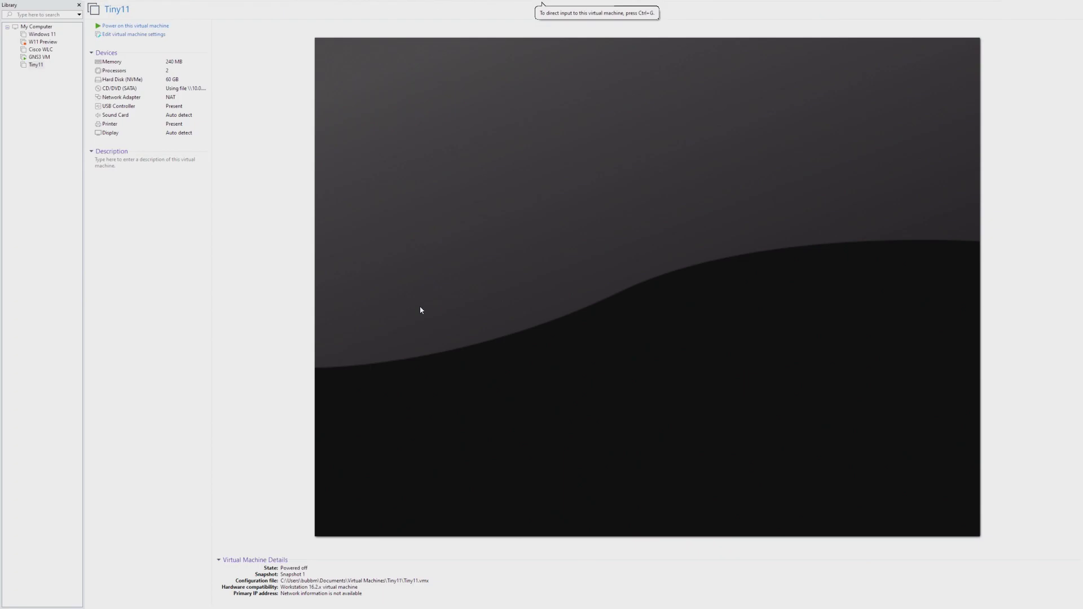
click(146, 63)
click(604, 206)
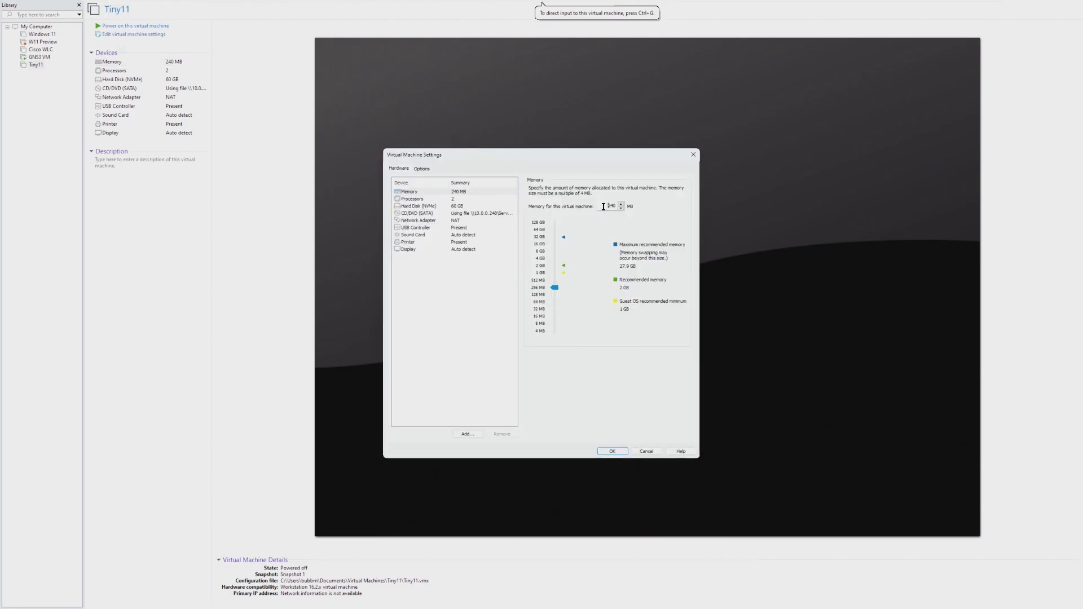
key(Return)
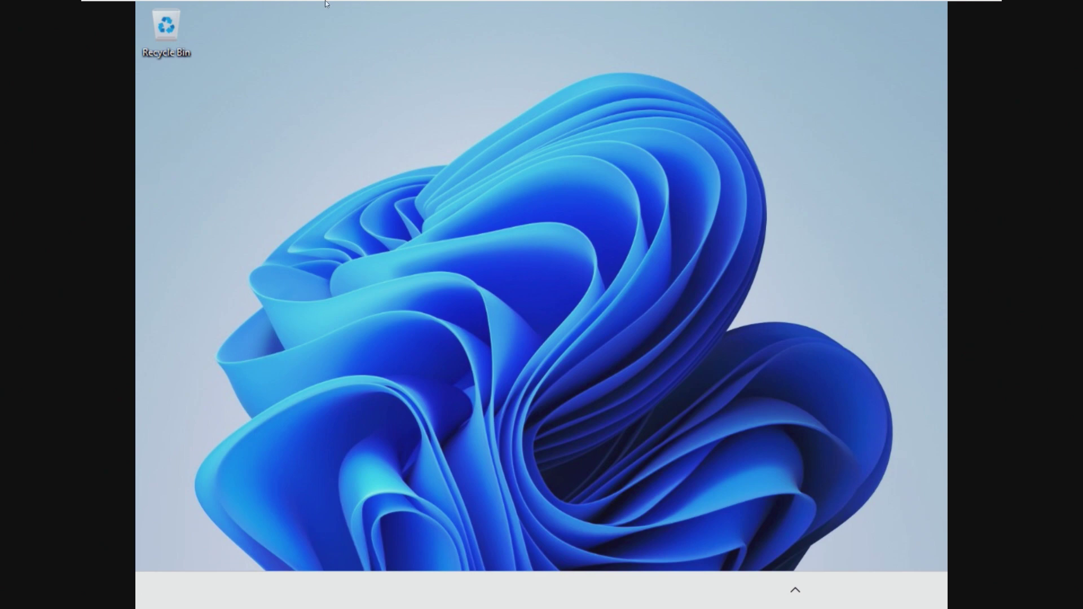
Power off Tiny11 from the toolbar power dropdown and confirm.
mouse_move(310, 4)
click(220, 5)
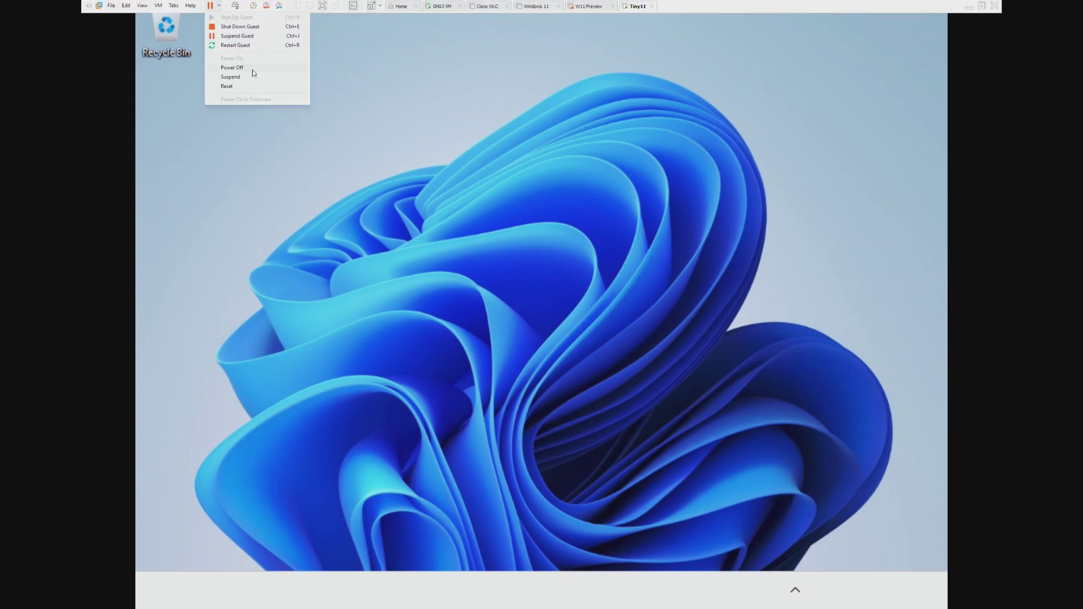
click(254, 69)
click(554, 331)
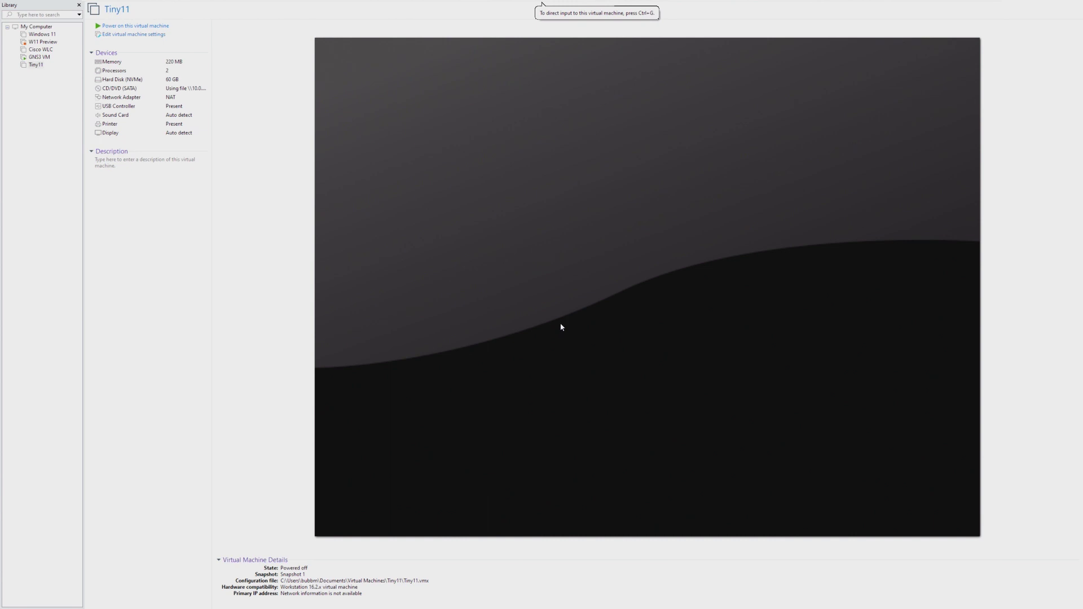
Reduce Tiny11's memory from 220 MB to 204 MB in the Memory setting.
click(205, 63)
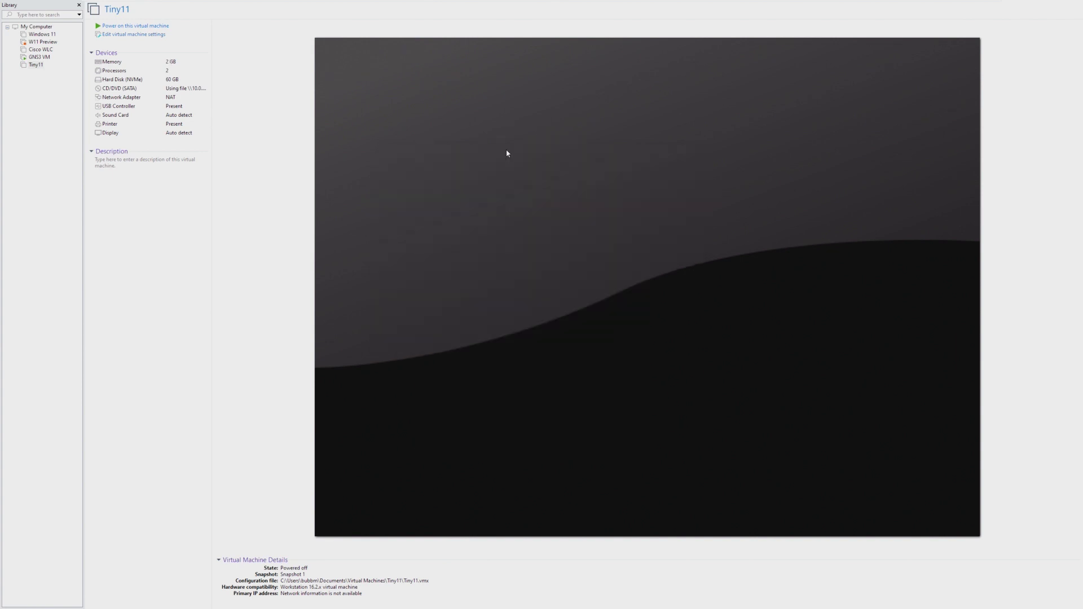
double_click(184, 64)
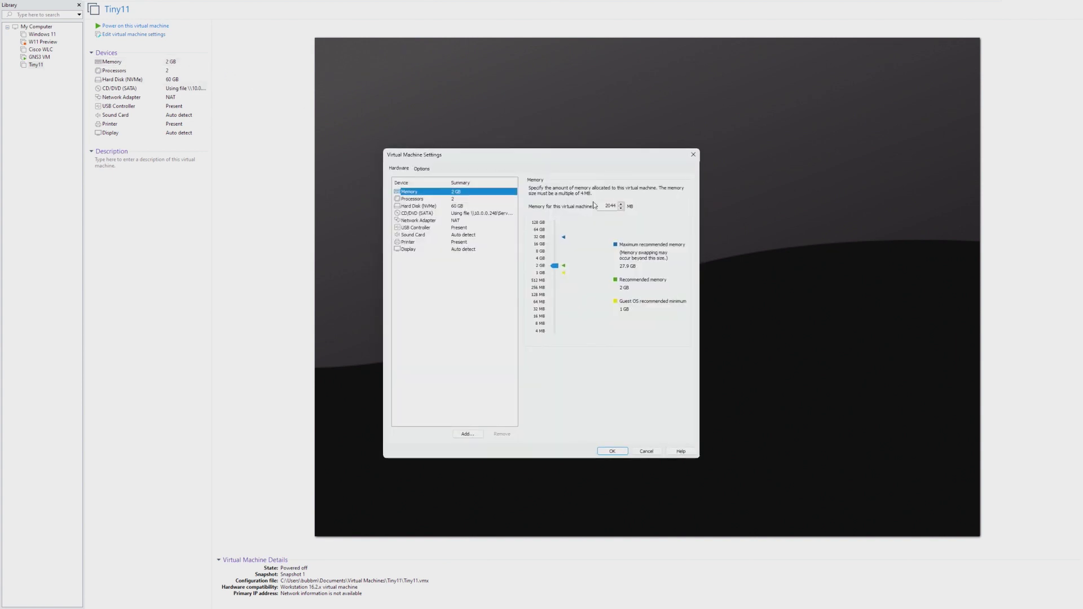
click(621, 209)
text(204)
key(Return)
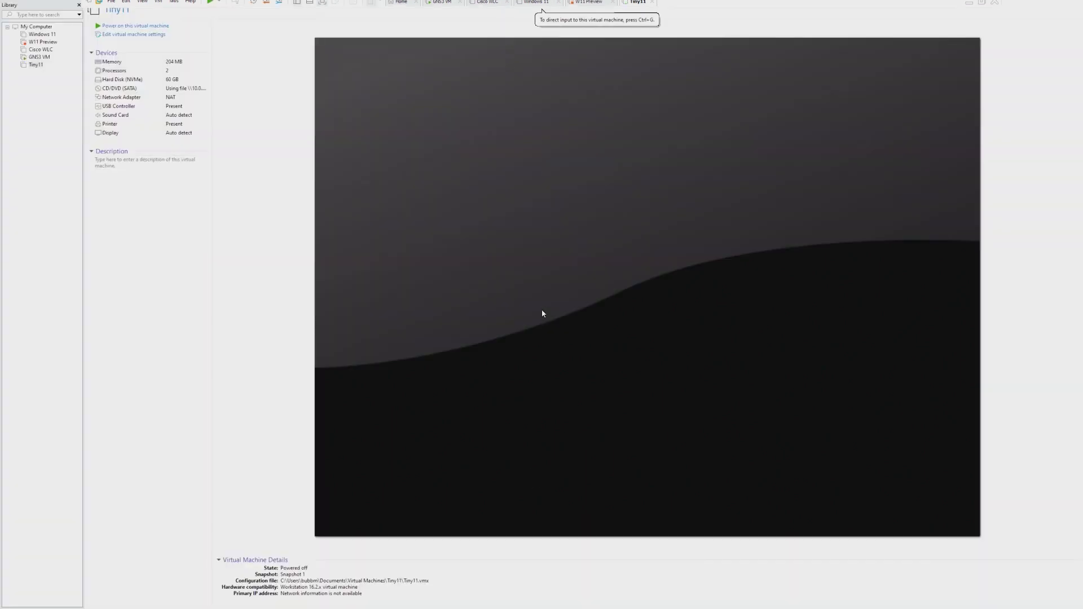
Set memory to 212 MB, then power off again and reopen the Memory setting.
double_click(162, 61)
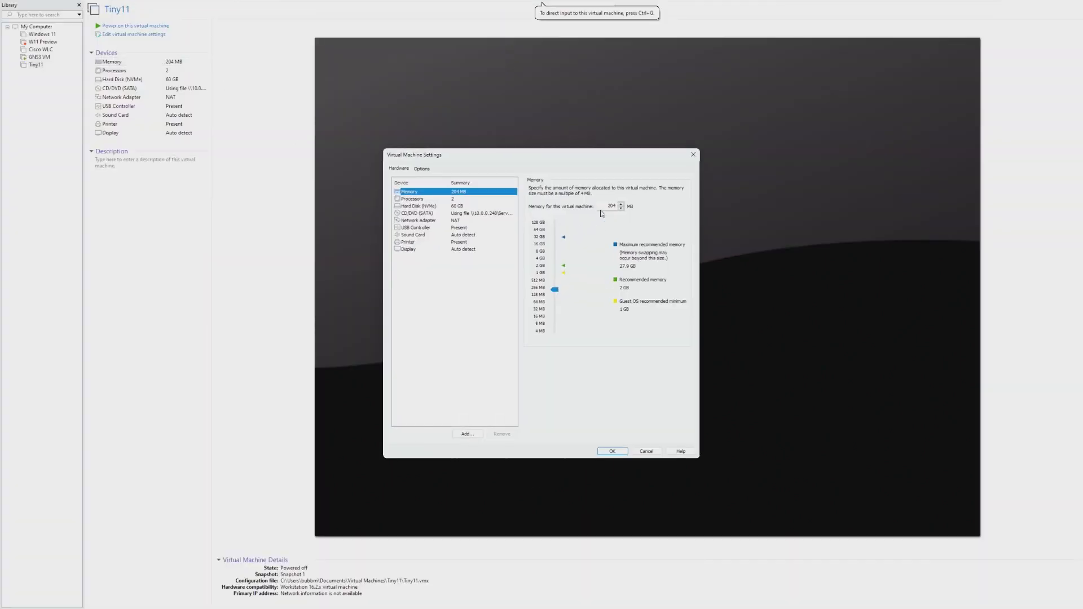
key(Return)
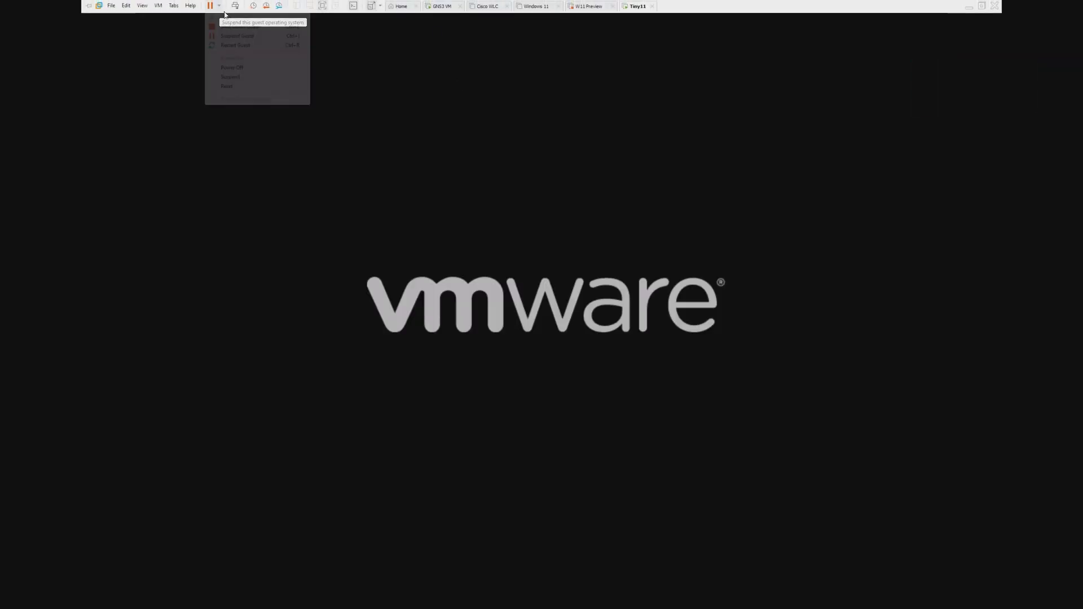
click(245, 69)
click(553, 331)
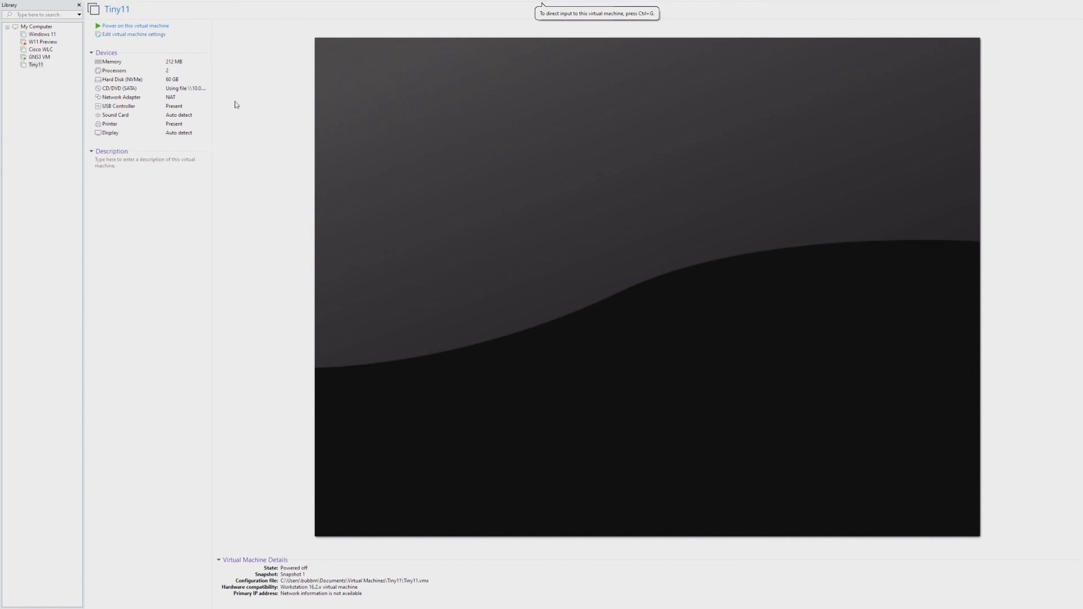
double_click(199, 64)
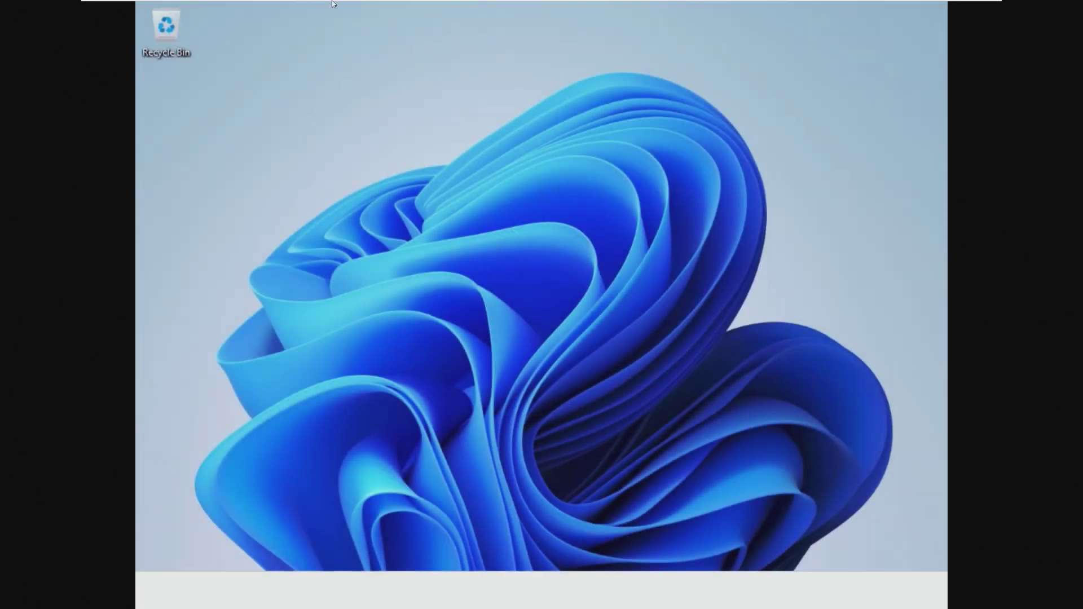
Power off Tiny11 at 216 MB and reopen its Memory setting to lower it.
mouse_move(332, 3)
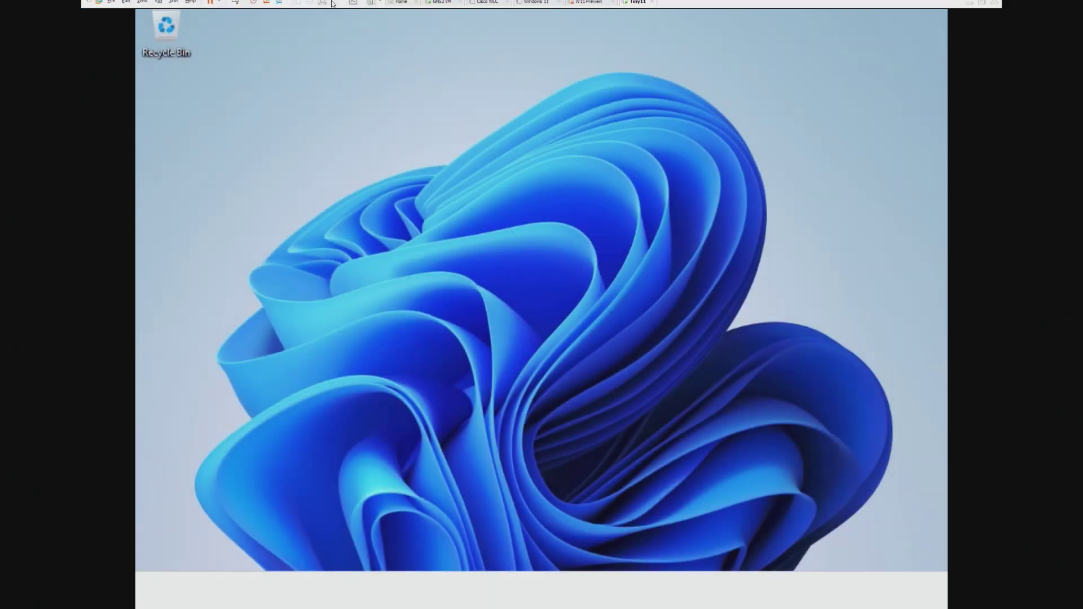
click(219, 6)
click(259, 71)
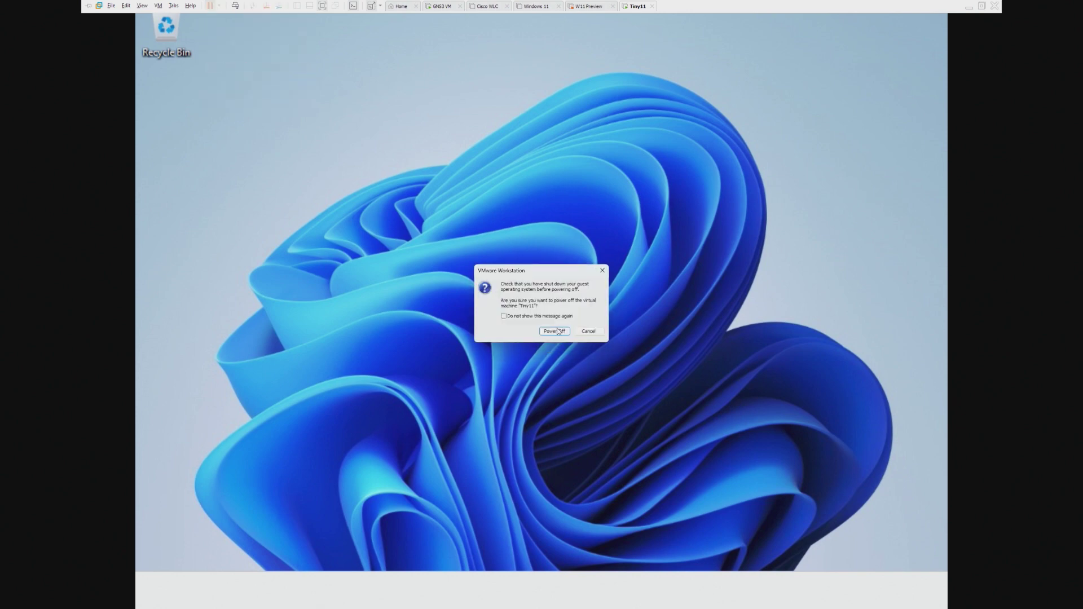
click(554, 331)
double_click(169, 68)
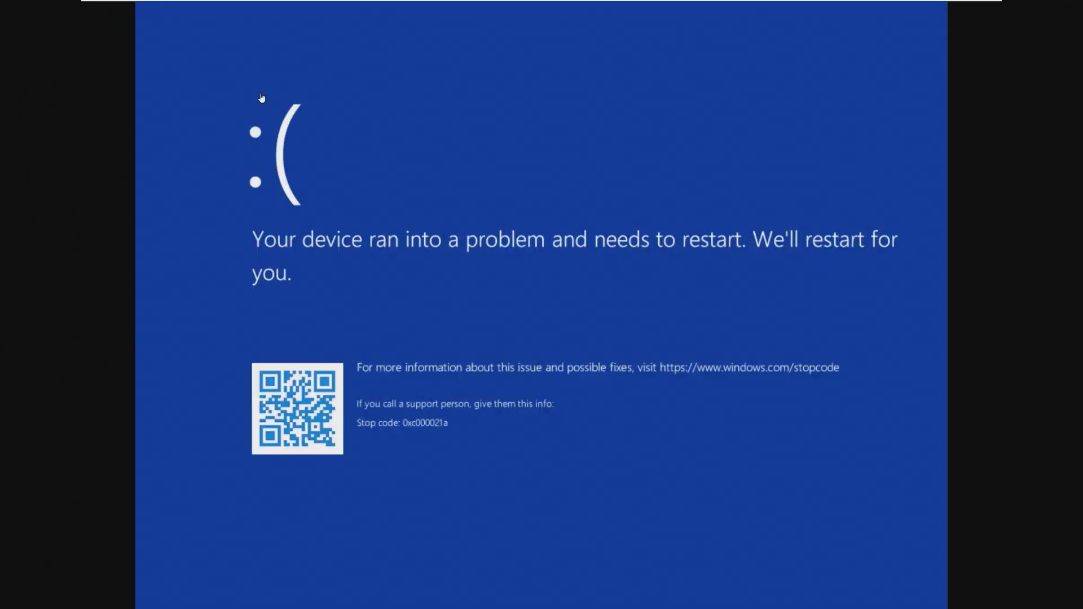
Power off the crashed Tiny11, raise memory above 208 MB, and power it on again.
mouse_move(293, 4)
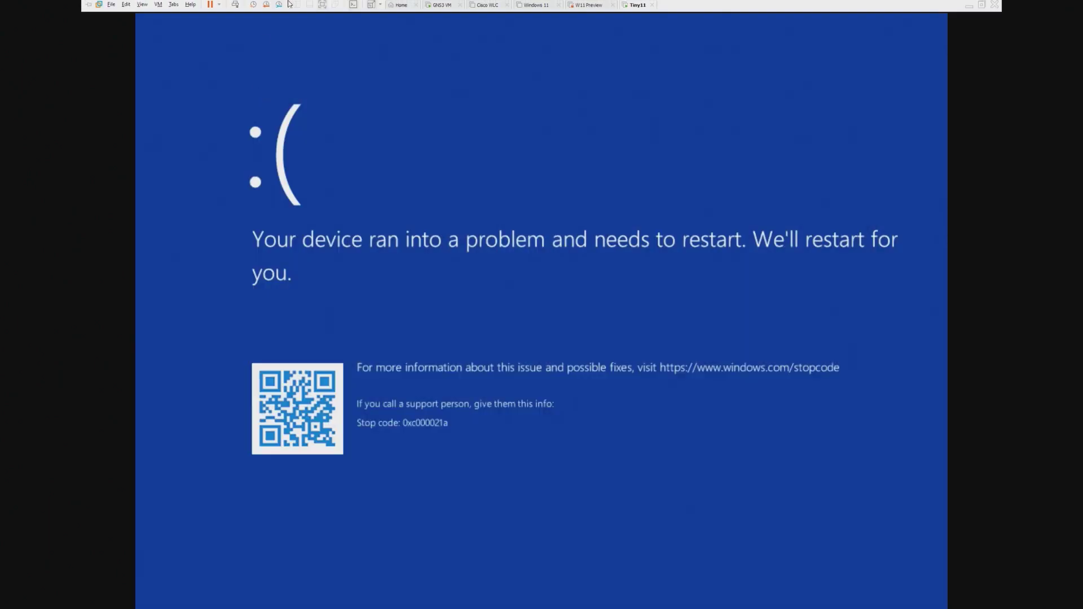
click(220, 5)
click(243, 68)
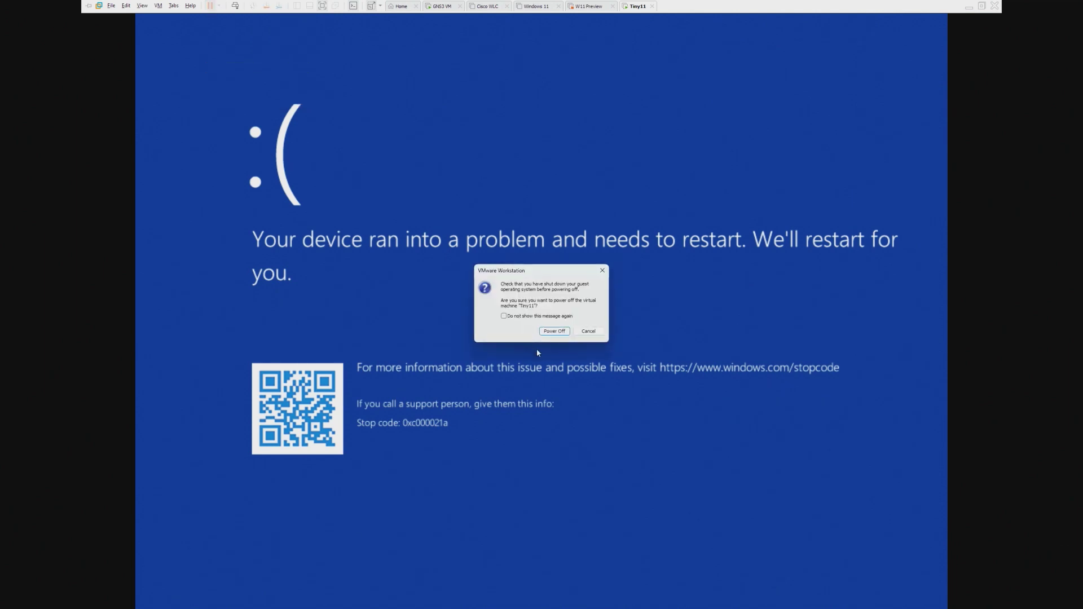
click(554, 334)
double_click(202, 65)
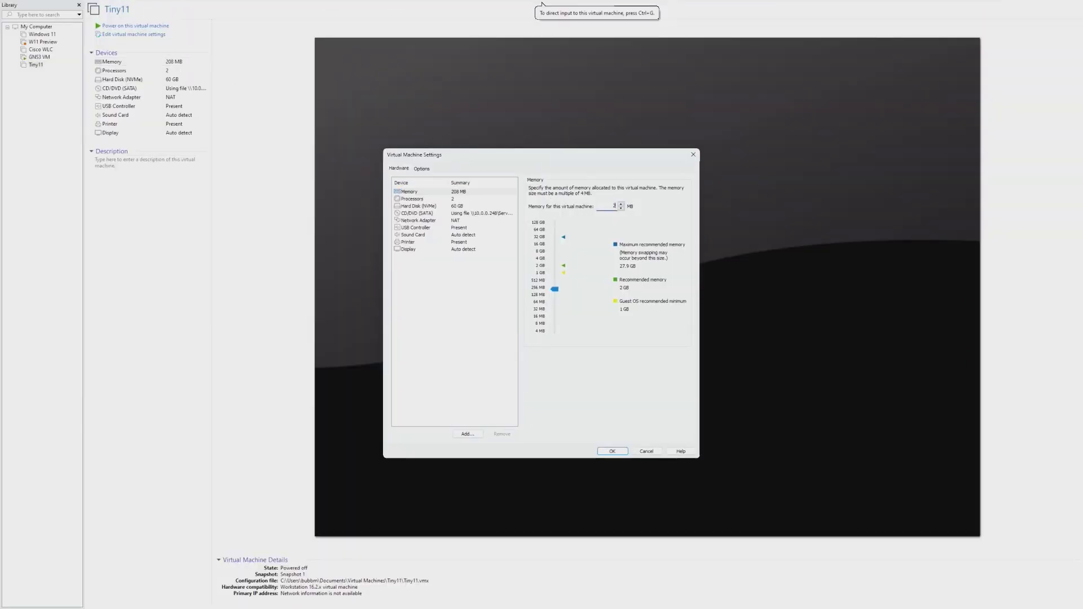
key(Return)
click(206, 26)
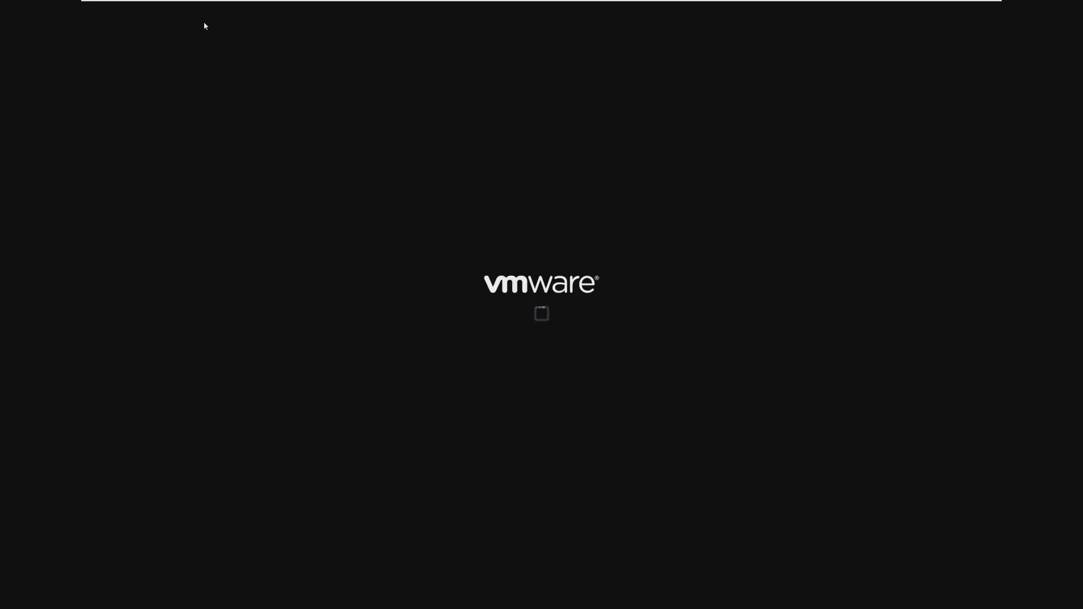